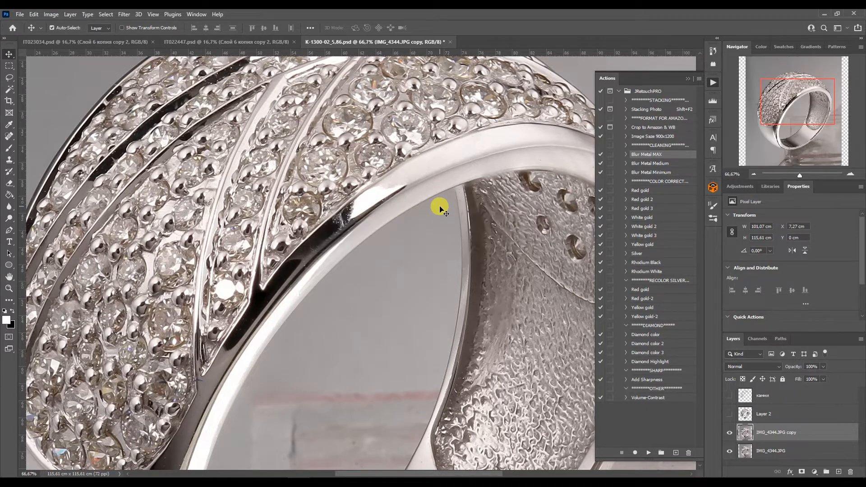
- Run the Blur Metal MAX action on the IMG_4344.JPG copy layer and mask its effect off the ring's textured inner surface
click(713, 83)
click(648, 452)
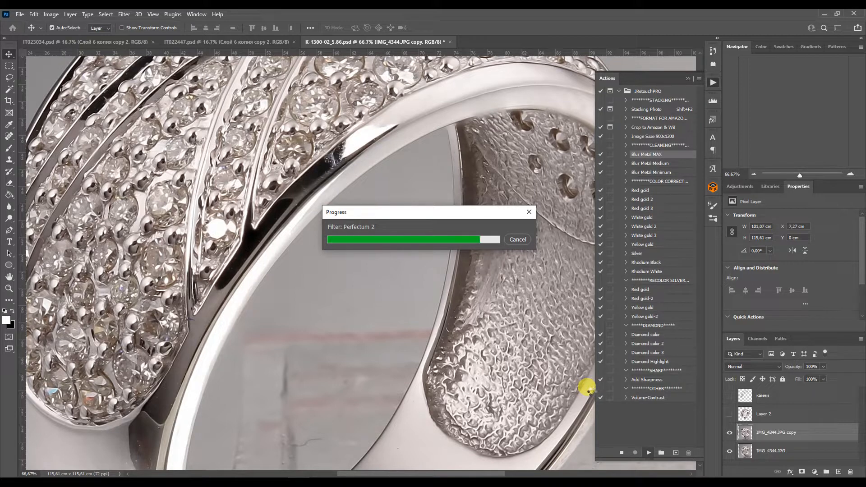
click(801, 472)
click(9, 148)
right_click(510, 200)
mouse_move(503, 203)
mouse_down()
mouse_move(530, 169)
mouse_move(571, 252)
mouse_up()
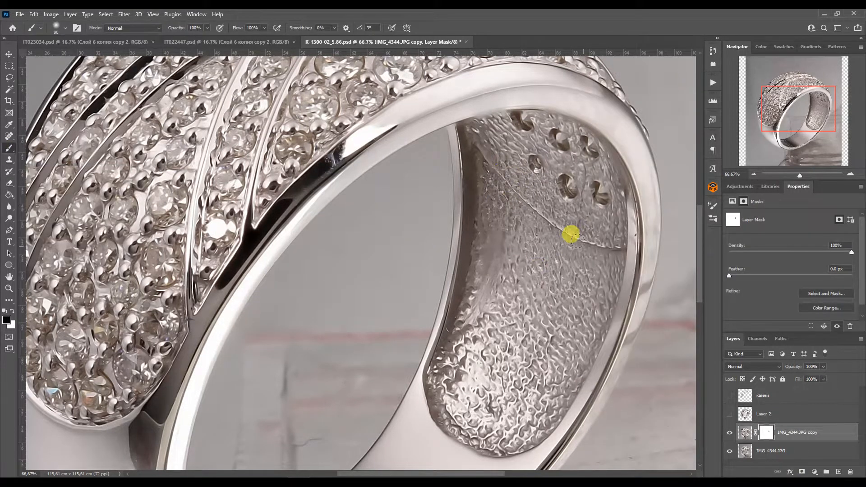
mouse_move(595, 169)
mouse_down()
mouse_move(493, 160)
mouse_move(556, 294)
mouse_move(588, 257)
mouse_move(526, 402)
mouse_move(566, 318)
mouse_move(441, 400)
mouse_move(531, 320)
mouse_up()
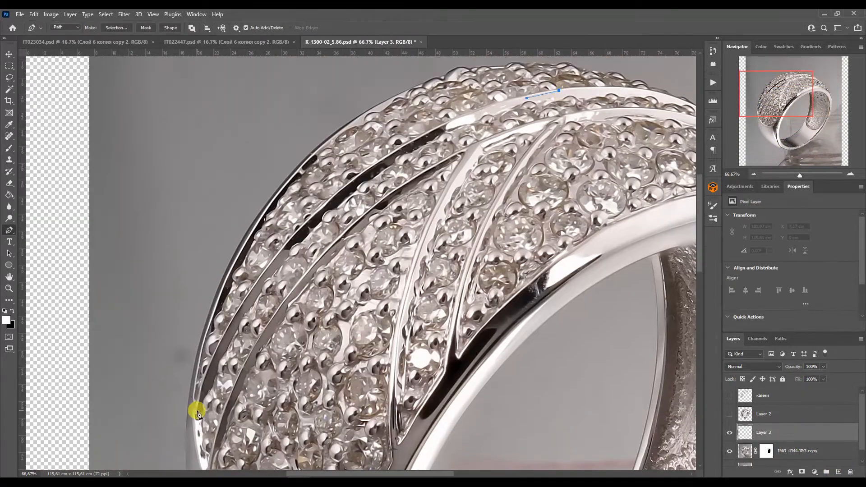
- On Layer 3, trace the upper edge of the long middle groove with the Pen tool, down to its lower end
click(196, 411)
drag(527, 98, 253, 153)
click(300, 229)
drag(437, 115, 449, 105)
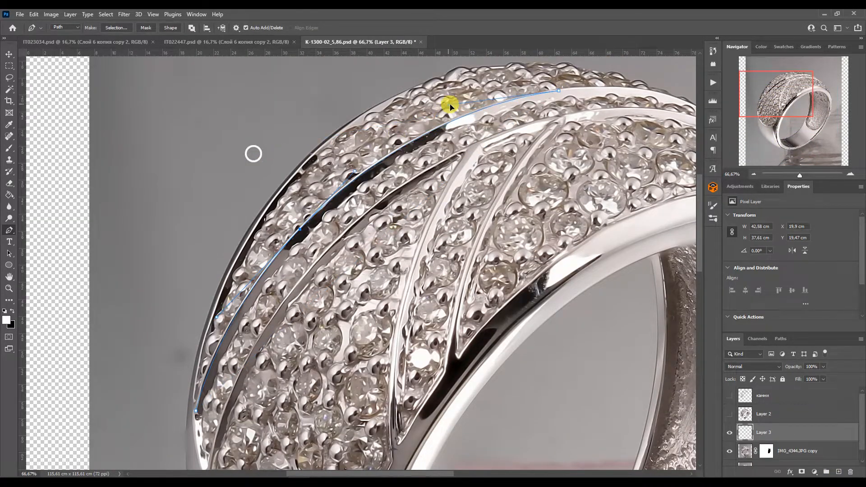
click(196, 412)
- Continue the path up the lower part of the middle groove's opposite edge, following the beads around the stones
key(ctrl+plus)
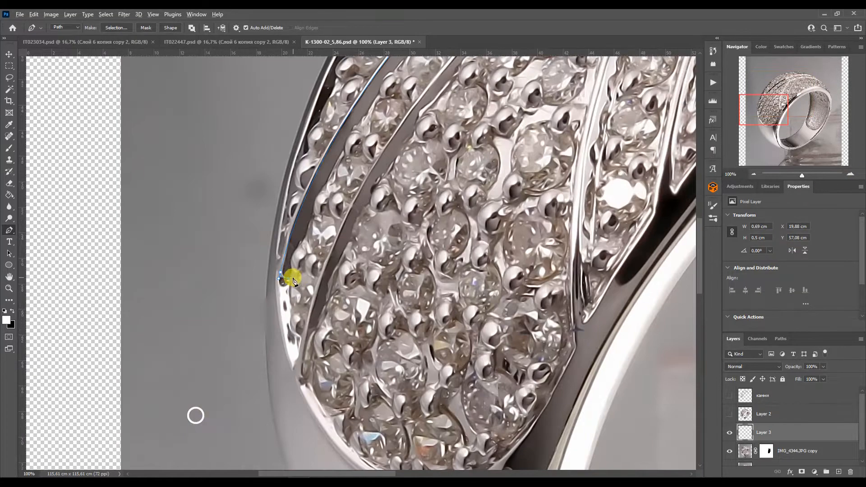
key(ctrl+z)
drag(327, 182, 331, 171)
click(343, 149)
click(393, 74)
drag(379, 93, 371, 204)
drag(388, 201, 399, 184)
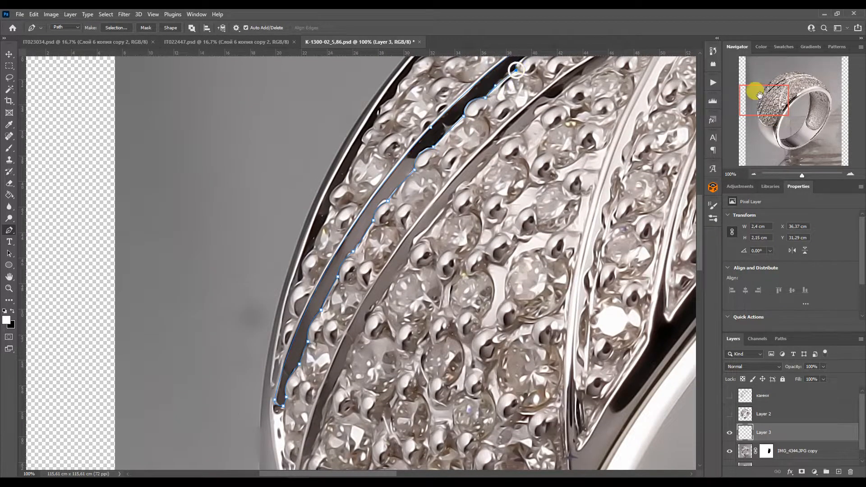
- Trace the rest of the middle groove's beaded edge over the top of the ring and close the path
drag(760, 95, 767, 86)
drag(418, 191, 419, 179)
click(439, 175)
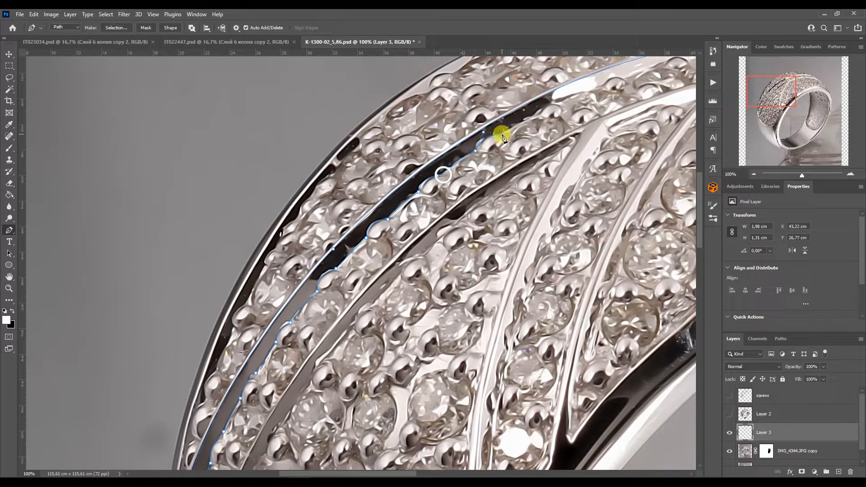
click(560, 102)
drag(550, 108, 541, 102)
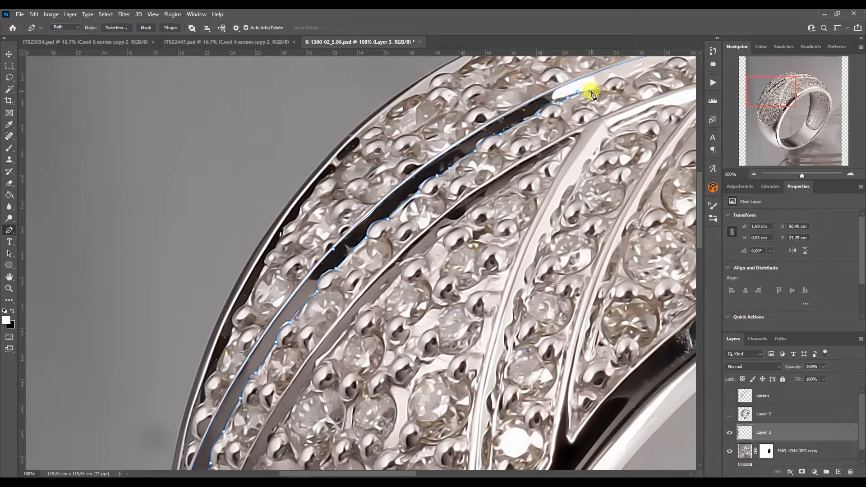
drag(669, 64, 541, 162)
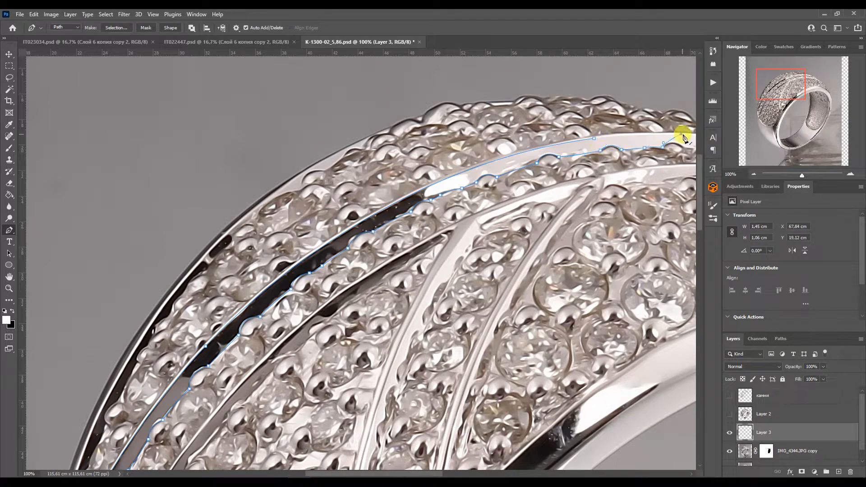
drag(656, 135, 624, 133)
- Trace the smooth upper edge of the shorter neighbouring groove, from its pointed upper tip to its lower end
drag(782, 85, 771, 93)
drag(594, 121, 570, 139)
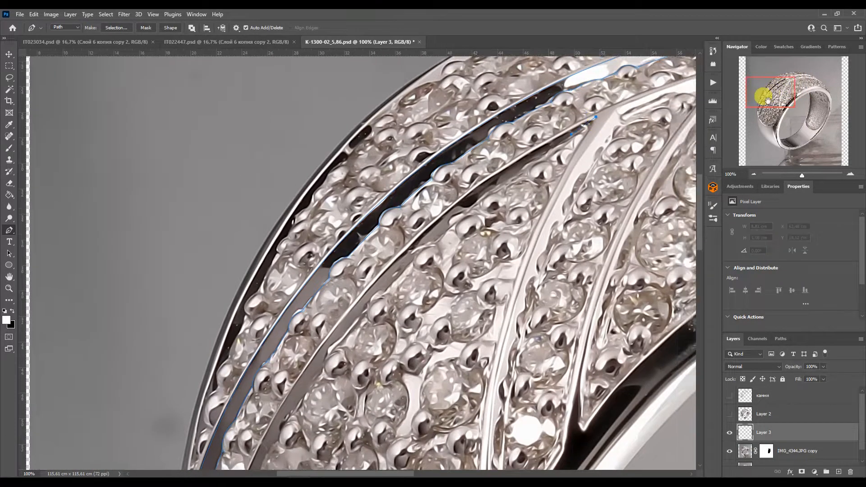
drag(769, 93, 764, 97)
click(311, 420)
drag(632, 85, 407, 179)
click(386, 291)
drag(533, 124, 525, 128)
drag(377, 322, 408, 201)
click(302, 442)
drag(333, 322, 301, 388)
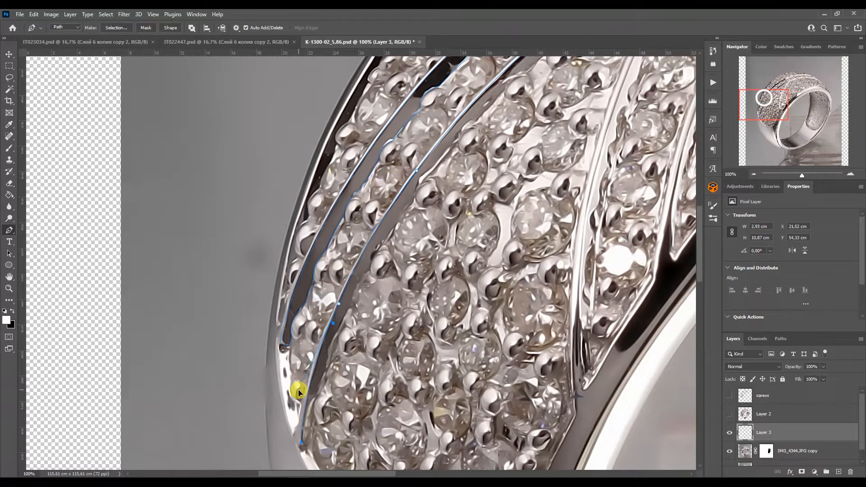
- Trace the beaded lower edge of the shorter groove back up to its tip and close the path
click(324, 336)
drag(307, 422, 311, 388)
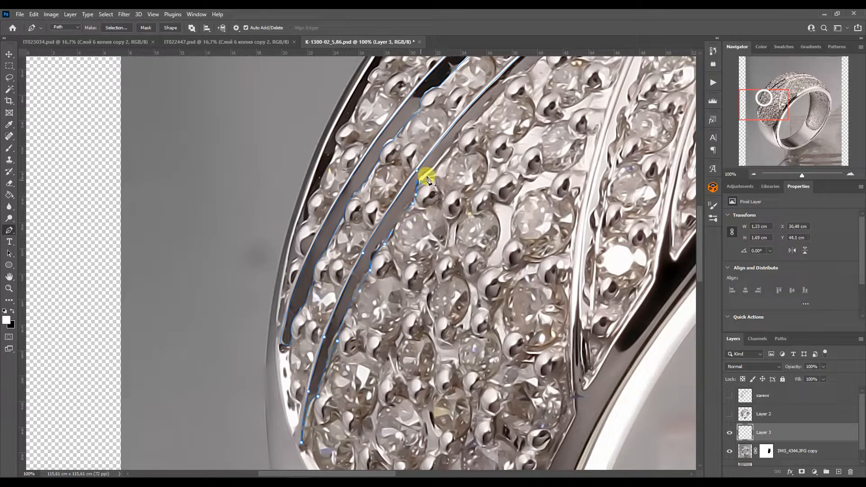
drag(513, 94, 452, 186)
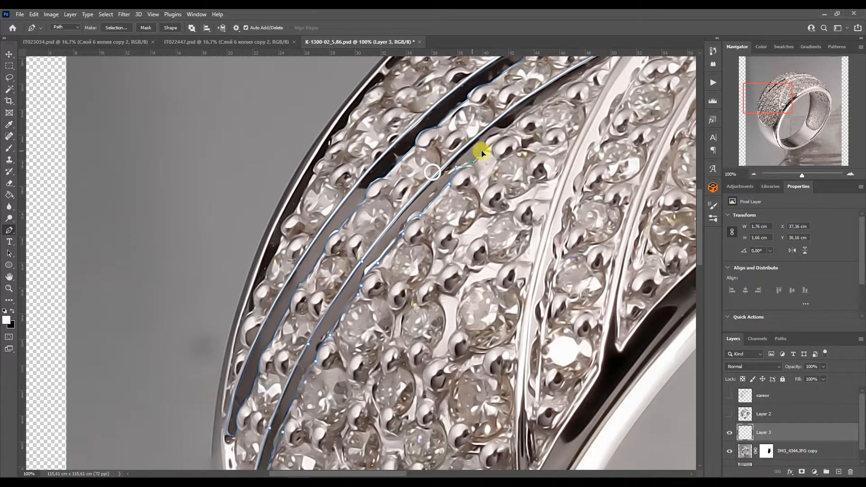
drag(602, 62, 546, 173)
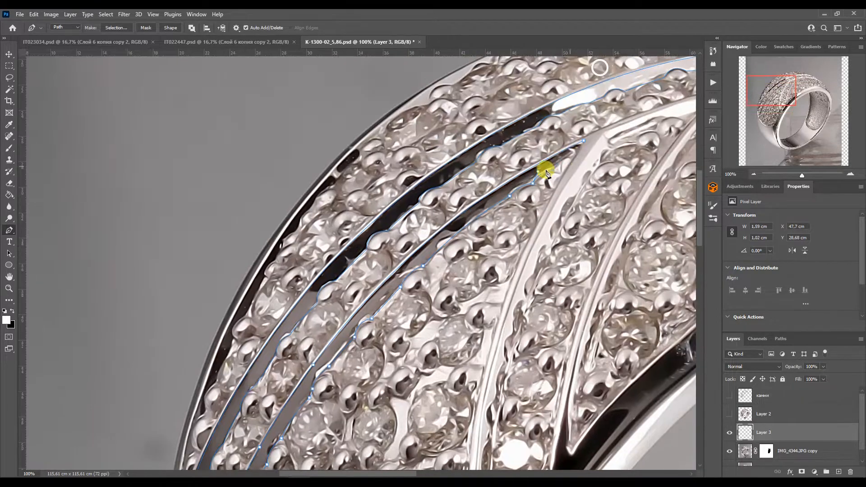
click(583, 141)
- Trace the outer edge of the outermost dark groove along the ring's silhouette with a curved path
drag(787, 79, 750, 101)
click(575, 102)
click(288, 424)
scroll(286, 425, up, 3)
drag(397, 256, 488, 139)
scroll(606, 129, down, 3)
- Trace the outermost groove's inner edge around the beads up to the top of the ring and close the path
drag(285, 361, 309, 269)
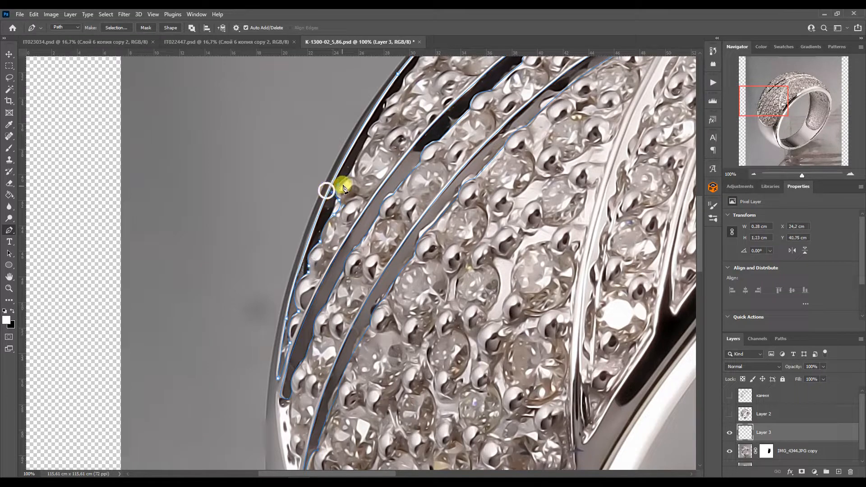
drag(370, 145, 368, 134)
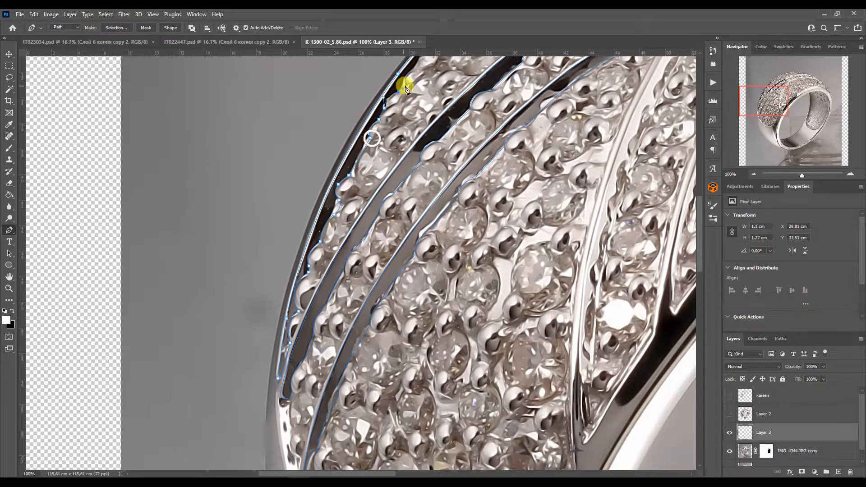
scroll(400, 90, up, 2)
click(404, 204)
click(413, 191)
click(418, 181)
click(439, 167)
click(464, 138)
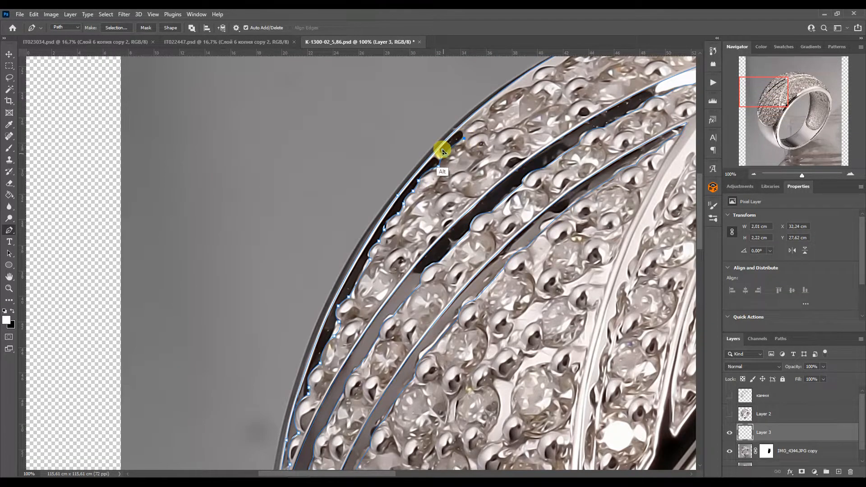
drag(460, 127, 491, 123)
drag(619, 58, 564, 143)
- Load the work path as a selection and paint the lower parts of the grooves with a sampled metal tone
click(780, 338)
ctrl+click(731, 359)
key(b)
alt+click(380, 409)
mouse_move(402, 357)
mouse_down()
mouse_move(257, 182)
mouse_move(622, 169)
mouse_up()
drag(145, 353, 199, 110)
- Sample another metal tone and paint the upper stretches of the selected grooves
mouse_move(763, 102)
mouse_down()
mouse_move(782, 82)
mouse_move(790, 96)
mouse_up()
alt+click(663, 155)
click(481, 50)
drag(469, 68, 198, 51)
drag(789, 86, 772, 86)
drag(469, 212, 374, 379)
- Touch up the painted grooves with a much smaller brush and deselect
mouse_move(776, 91)
mouse_down()
mouse_move(765, 109)
mouse_move(765, 92)
mouse_up()
key(bracketleft)
key(bracketleft)
key(bracketleft)
key(bracketleft)
key(bracketleft)
key(bracketleft)
key(bracketleft)
key(bracketleft)
key(bracketleft)
key(bracketleft)
mouse_move(442, 139)
mouse_down()
mouse_move(401, 183)
mouse_move(456, 139)
mouse_up()
drag(774, 91, 800, 85)
key(ctrl+d)
- Outline the curved metal strip above the large stones at the top of the ring with a closed Pen path
key(p)
drag(667, 174, 645, 172)
drag(484, 177, 484, 192)
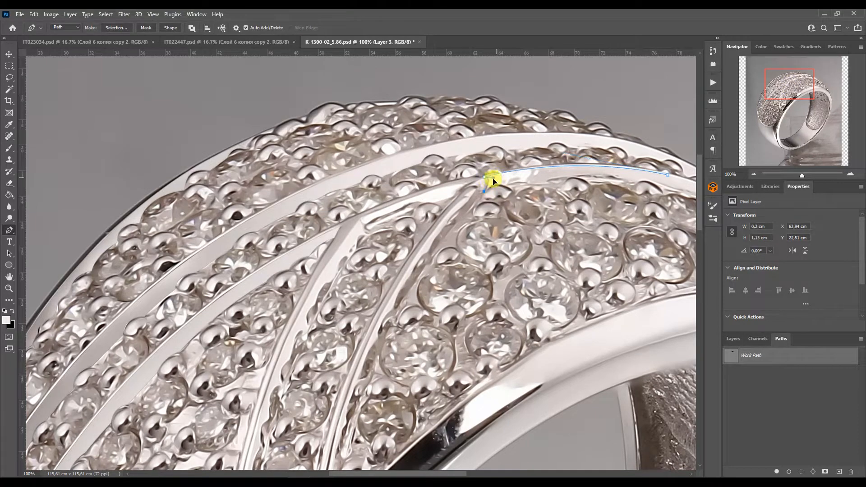
click(633, 186)
alt+drag(632, 185, 644, 173)
click(662, 189)
drag(778, 85, 787, 83)
click(590, 232)
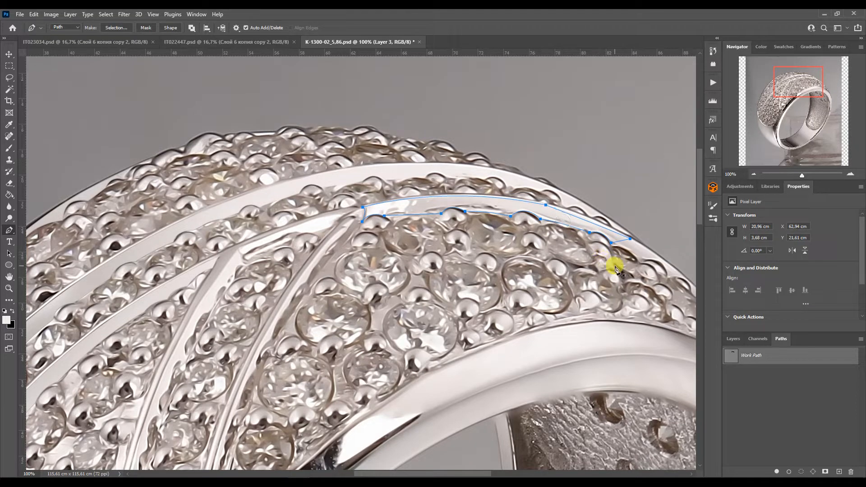
- Turn the strip's path into a selection, paint it with a light grey metal tone and deselect
key(ctrl+Return)
key(b)
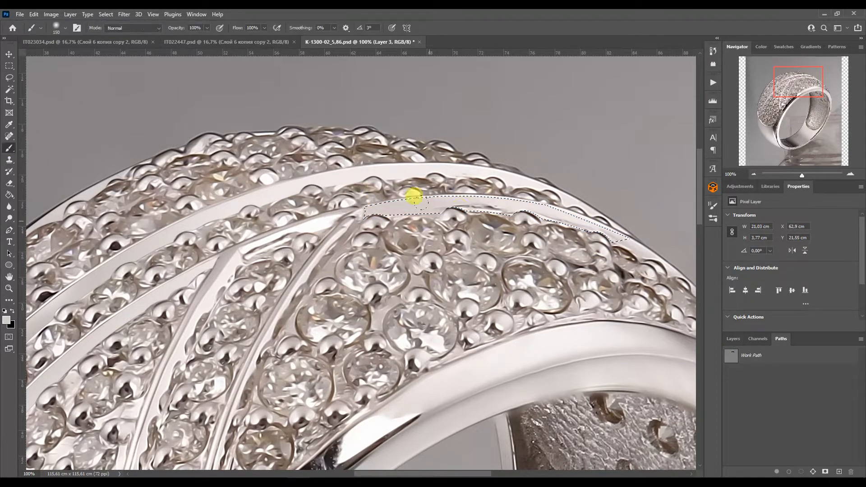
key(ctrl+d)
- Outline the short bright metal strip between the two strip junctions at the top of the ring with a closed path
drag(775, 68, 762, 70)
key(p)
click(544, 180)
click(428, 218)
alt+drag(501, 193, 501, 185)
click(424, 222)
mouse_move(435, 230)
alt+mouse_down()
mouse_move(453, 221)
mouse_move(422, 224)
alt+mouse_up()
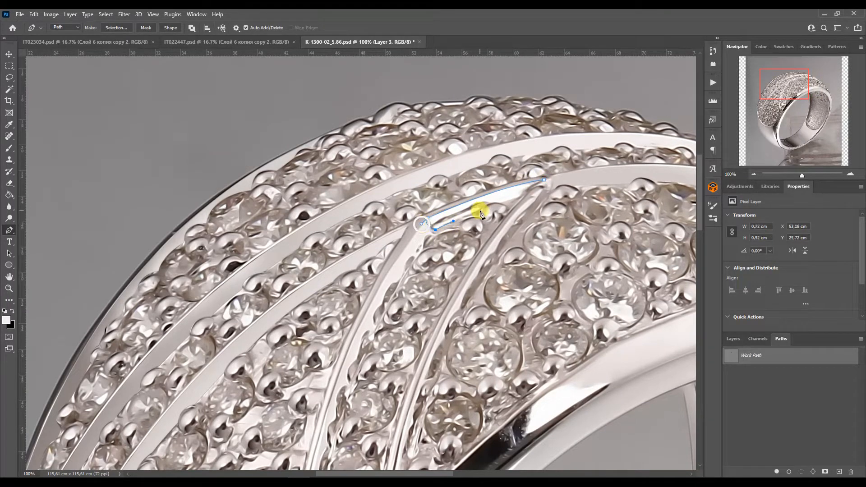
click(544, 179)
- Load the short strip's path as a selection, paint it with a sampled metal tone and deselect
ctrl+click(730, 353)
click(9, 150)
drag(496, 206, 429, 218)
alt+click(366, 222)
drag(554, 200, 526, 186)
key(ctrl+d)
- Start a new path along the border between the dark bevel and the bright front rim, down the ring's opening
click(755, 174)
click(755, 174)
drag(772, 106, 779, 123)
key(p)
click(850, 174)
click(561, 93)
click(733, 339)
click(754, 174)
click(316, 439)
click(435, 244)
ctrl+drag(435, 244, 318, 220)
ctrl+drag(257, 318, 236, 390)
- Refine the curve along the front rim and extend the path around the plain shank's outer edge
drag(785, 119, 791, 99)
alt+drag(337, 250, 383, 169)
drag(799, 103, 792, 125)
ctrl+click(319, 422)
key(ctrl+z)
click(285, 367)
ctrl+drag(317, 420, 120, 367)
click(148, 175)
- Curve the path around the plain shank's outer edge and along the lower border of the stone-set area up to the strip
click(229, 278)
alt+drag(147, 175, 164, 287)
click(282, 241)
alt+drag(229, 278, 262, 270)
key(ctrl+z)
click(202, 272)
click(253, 270)
alt+drag(202, 273, 243, 276)
click(287, 233)
click(299, 210)
click(301, 200)
alt+drag(298, 209, 301, 205)
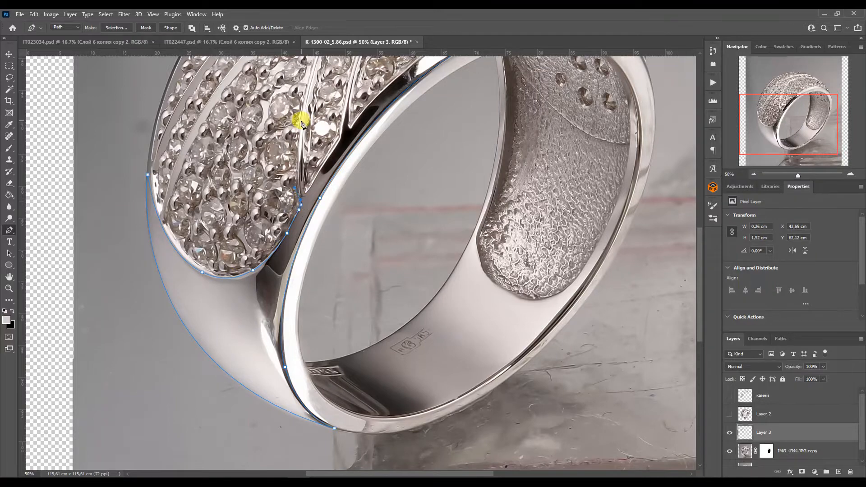
- Extend the path up and back down the narrow strips that branch from the front bevel, following the edges of the stone rows between them
key(ctrl+plus)
key(ctrl+plus)
click(777, 109)
click(410, 143)
alt+drag(388, 307, 387, 231)
alt+drag(410, 142, 400, 249)
alt+drag(408, 311, 411, 319)
alt+drag(415, 313, 427, 287)
drag(478, 212, 516, 163)
- Continue the path along the upper front bevel beneath the stones, adjust its curves and close it at the bevel's tapered end
click(775, 103)
click(543, 106)
alt+drag(543, 106, 531, 154)
click(507, 282)
alt+drag(511, 205, 502, 212)
alt+drag(508, 283, 532, 255)
click(798, 94)
click(603, 155)
alt+drag(222, 370, 421, 138)
click(469, 186)
alt+drag(305, 278, 280, 290)
key(ctrl+z)
click(803, 95)
drag(610, 175, 608, 183)
- Load the path as a selection and paint white over the front bevel and shank with a 600 px soft brush
click(780, 338)
ctrl+click(731, 355)
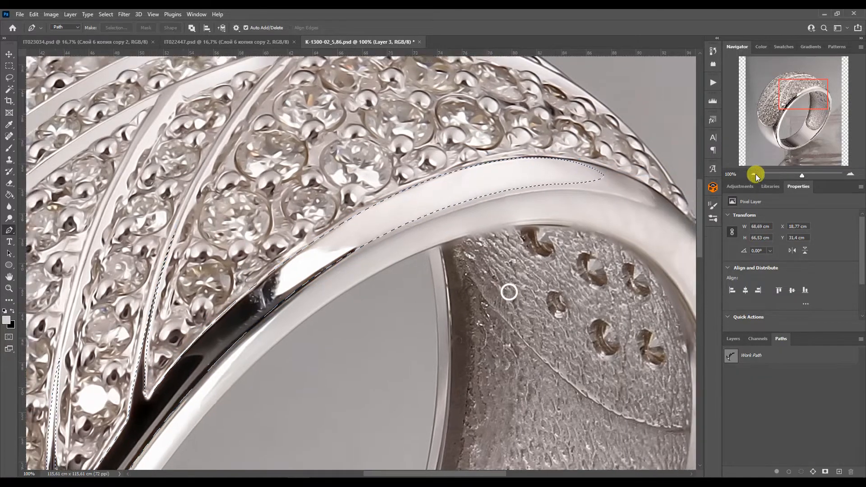
click(753, 175)
click(753, 175)
key(b)
key(bracketright)
key(bracketright)
key(bracketright)
key(bracketright)
key(bracketright)
key(bracketright)
key(bracketright)
key(bracketright)
key(bracketright)
key(bracketright)
key(bracketright)
mouse_move(334, 266)
mouse_down()
mouse_move(257, 311)
mouse_move(210, 401)
mouse_up()
click(789, 111)
drag(290, 252, 262, 406)
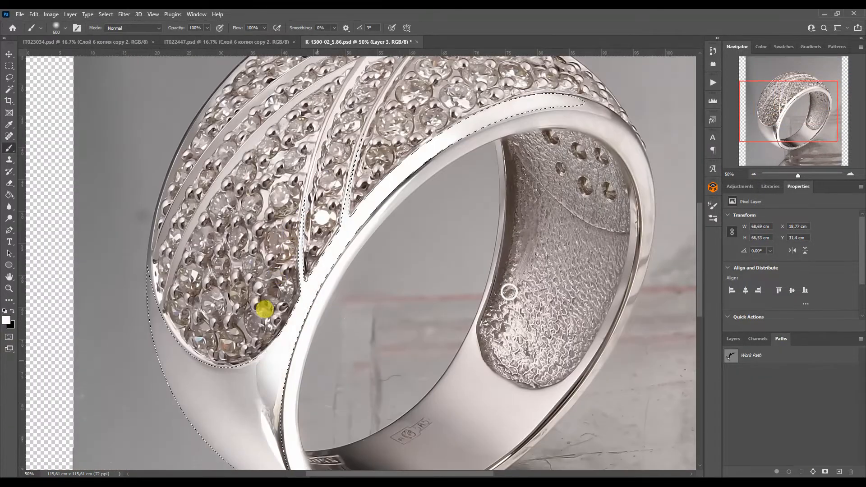
click(793, 123)
drag(244, 297, 271, 406)
- Shade the shank's outer edge and touch up the bevel beside the opening with sampled tones, and deselect
alt+click(383, 383)
drag(134, 192, 180, 262)
drag(131, 212, 122, 307)
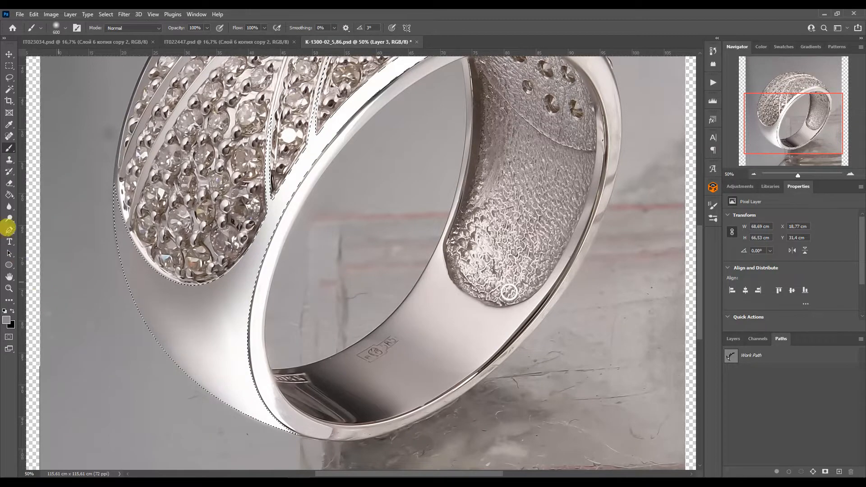
drag(79, 354, 157, 406)
alt+click(243, 360)
drag(271, 253, 273, 275)
alt+click(406, 82)
mouse_move(276, 333)
mouse_down()
mouse_move(266, 301)
mouse_move(284, 378)
mouse_up()
mouse_move(832, 142)
mouse_down()
mouse_move(839, 127)
mouse_move(797, 100)
mouse_move(818, 134)
mouse_up()
key(ctrl+d)
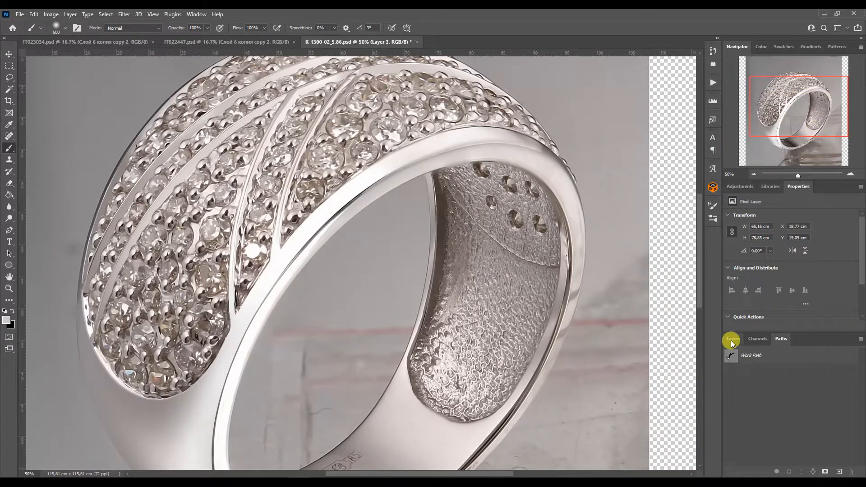
- Duplicate Layer 3 together with the IMG_4344.JPG copy layer and merge the duplicates into one layer
click(731, 341)
scroll(749, 434, down, 2)
ctrl+click(782, 436)
key(ctrl+j)
key(ctrl+e)
- Smooth the metal prongs in the middle of the lower stone-set area with the Mixer Brush
triple_click(850, 174)
drag(774, 95, 770, 113)
click(754, 174)
right_click(10, 148)
click(43, 174)
drag(197, 261, 202, 289)
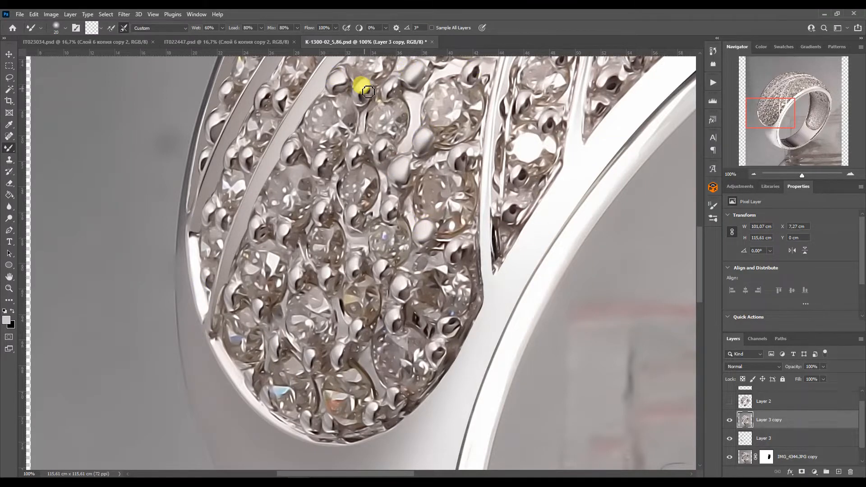
drag(368, 91, 394, 97)
drag(461, 159, 392, 214)
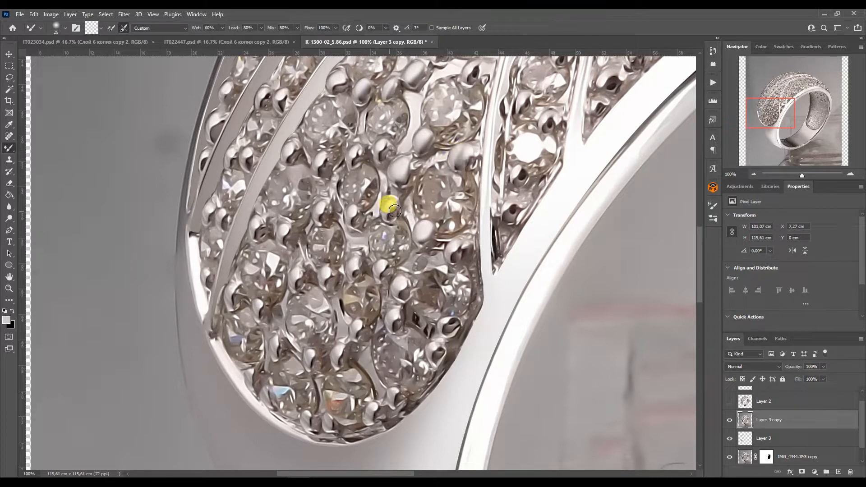
drag(461, 247, 401, 294)
- Smooth the prongs along the front border of the lower stone area and beside the narrow strip, adjusting the brush size
key(bracketleft)
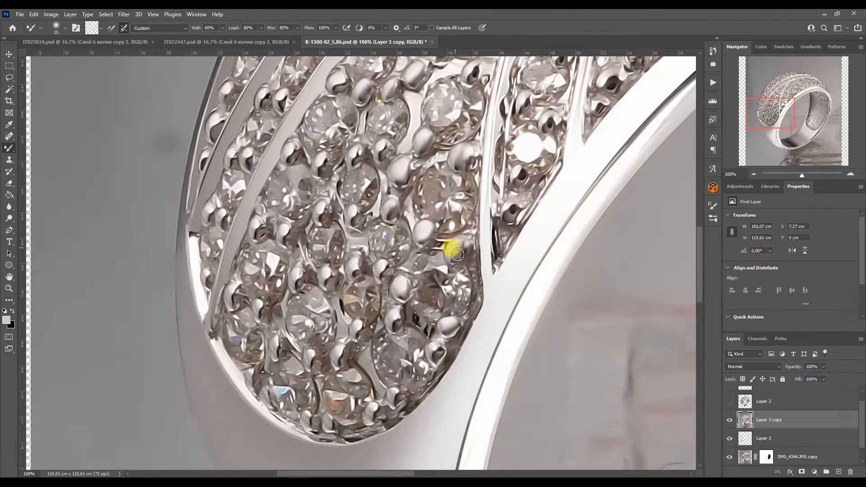
key(bracketright)
drag(395, 330, 436, 350)
click(789, 441)
key(bracketright)
click(478, 74)
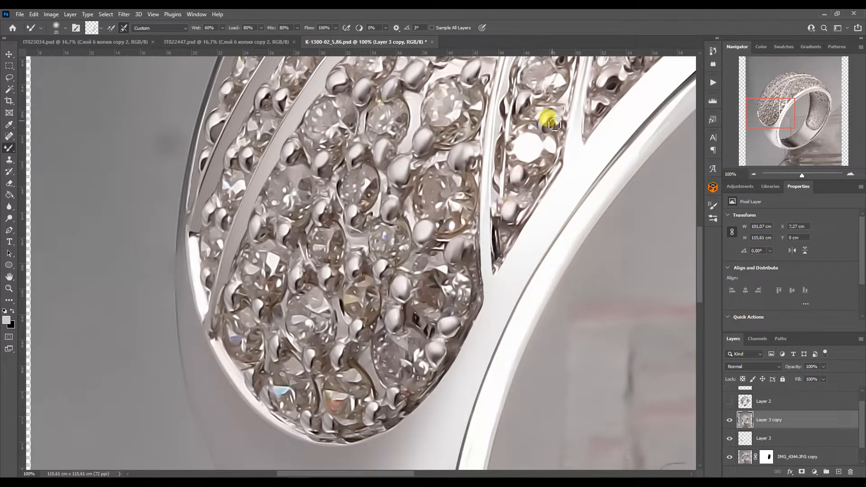
- Smooth the prongs between the upper strips and around the large stones bordering the front bevel
drag(773, 110, 774, 102)
key(bracketleft)
click(598, 176)
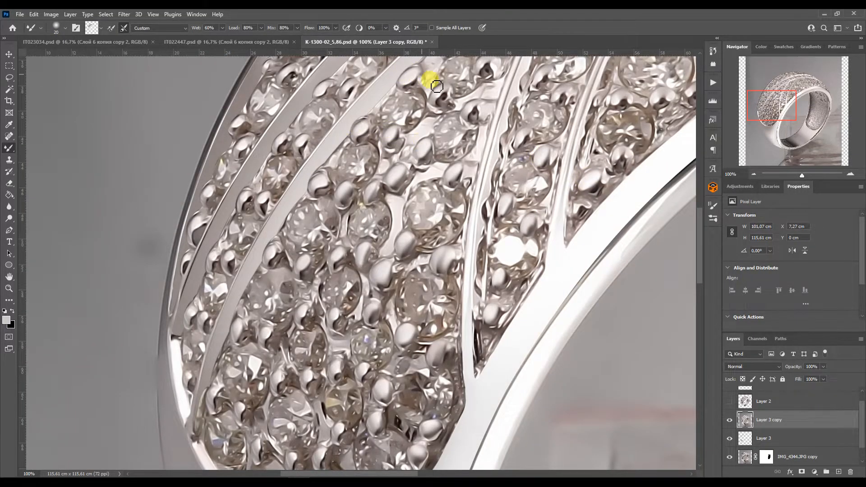
drag(491, 73, 497, 158)
key(bracketright)
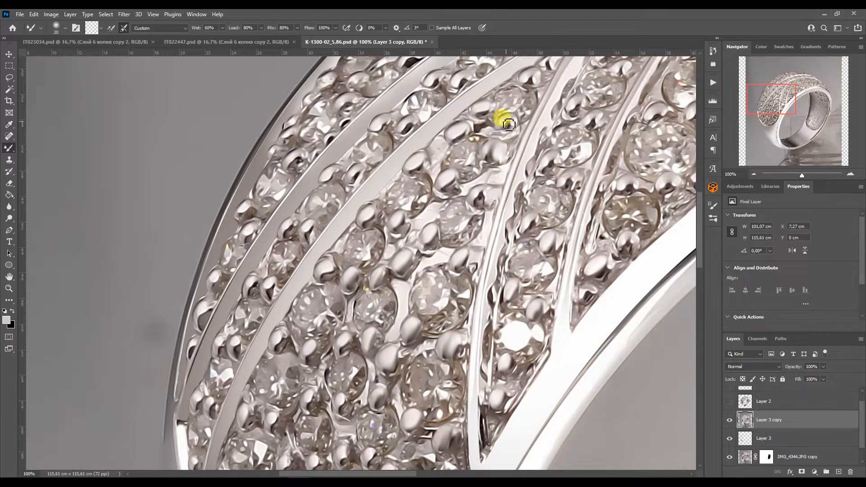
drag(773, 94, 789, 86)
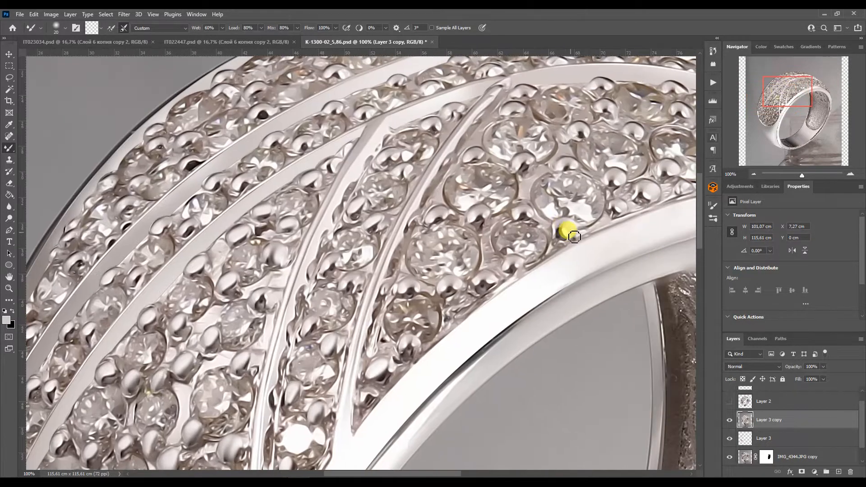
mouse_move(520, 218)
mouse_down()
mouse_move(445, 203)
mouse_move(490, 285)
mouse_move(512, 265)
mouse_up()
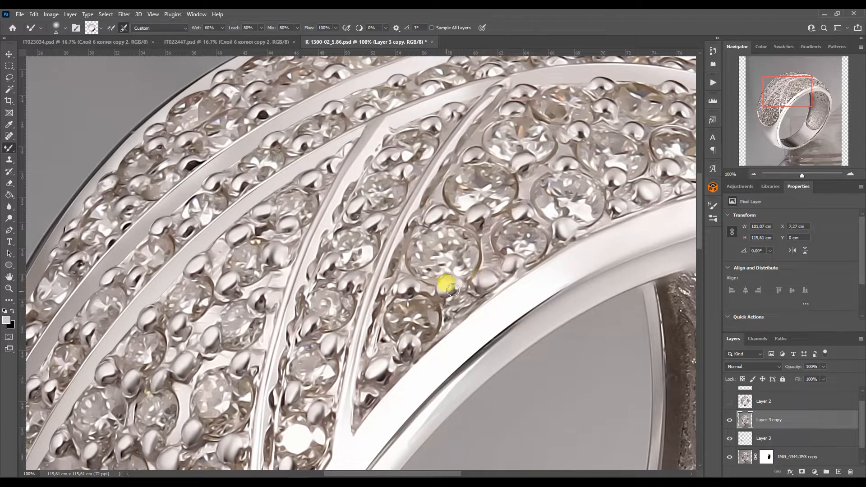
- Smooth the prongs in the stone row between the two long strips on the ring's outer side
drag(793, 90, 751, 101)
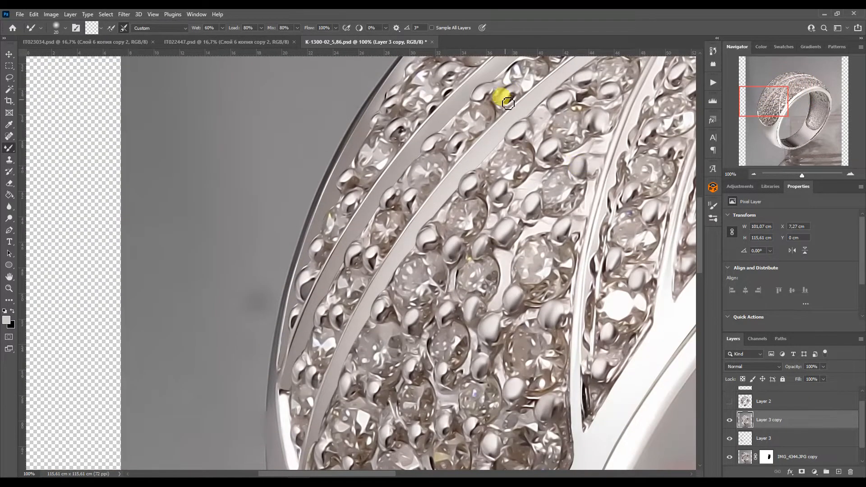
drag(459, 146, 413, 200)
drag(376, 266, 340, 321)
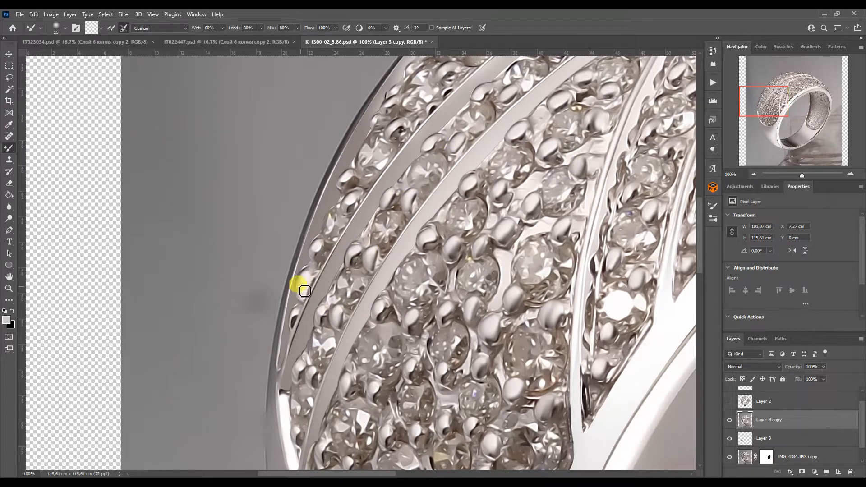
- Smooth the small prongs in the outermost stone row along the ring's outer edge at 200% zoom
click(850, 174)
click(759, 104)
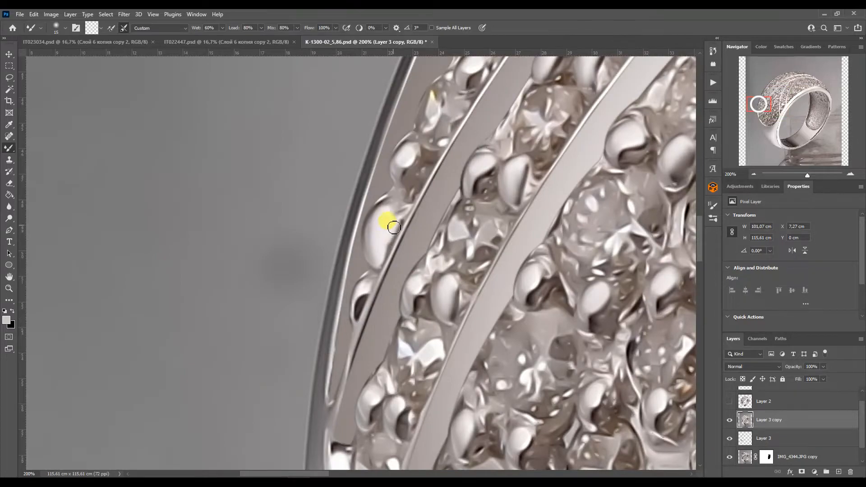
drag(759, 104, 767, 92)
key(])
drag(335, 269, 357, 261)
drag(765, 93, 769, 88)
drag(495, 174, 517, 165)
- Run the Add Sharpness action on the merged Layer 3 copy
drag(765, 92, 783, 133)
click(754, 174)
click(754, 174)
click(754, 175)
click(753, 174)
click(713, 83)
click(649, 380)
click(648, 454)
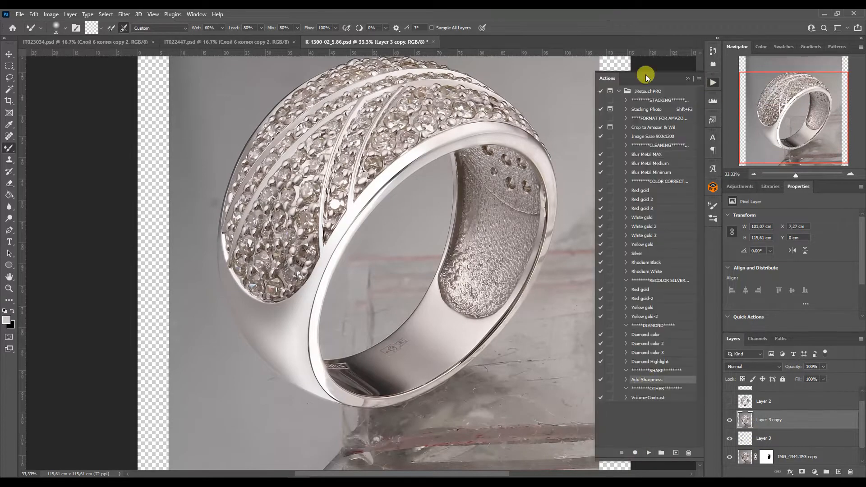
click(713, 83)
- Copy the ring from the sharpened layer onto a new layer using Layer 2's outline, and delete Layer 2
ctrl+click(745, 401)
key(ctrl+j)
click(767, 401)
key(Delete)
- Add a new layer above Layer 3 copy and fill it with white as the ring's background
click(772, 432)
click(838, 471)
click(9, 195)
click(4, 310)
click(12, 311)
click(142, 304)
- Run the Silver colour-correction action on the cut-out ring in Layer 4
click(9, 54)
click(748, 413)
click(713, 84)
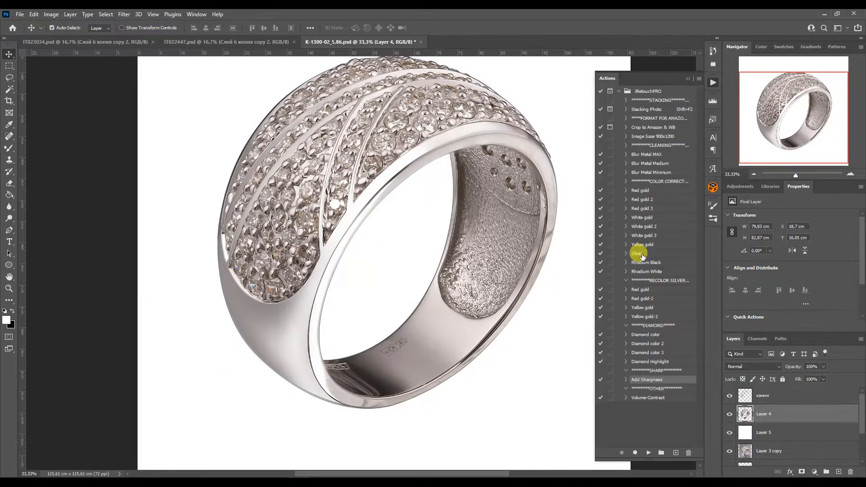
click(638, 253)
click(648, 454)
- Clip the Levels, Hue/Saturation and Color Balance adjustments to the ring layer and set the Yellow-Blue midtone balance to +10
click(714, 84)
alt+click(744, 460)
alt+click(744, 441)
alt+click(744, 423)
click(843, 262)
text(5)
- Duplicate the ring layer with its three adjustments, merge the duplicates into one layer, and hide the originals
drag(861, 407, 862, 415)
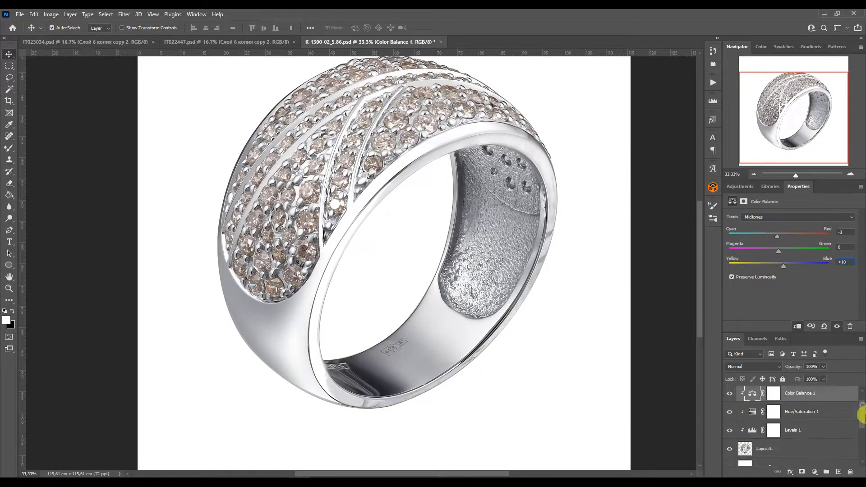
shift+click(767, 448)
key(ctrl+j)
key(ctrl+e)
click(730, 465)
- Start a Pen path along the front rim's outer edge at 100% zoom, running from the right side over the top
key(p)
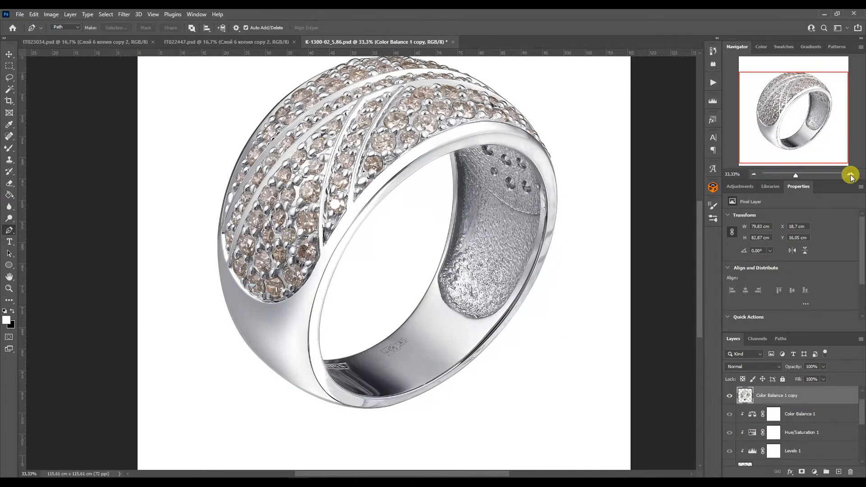
click(850, 174)
click(851, 174)
click(851, 174)
drag(795, 117, 814, 96)
mouse_move(602, 358)
mouse_down()
mouse_move(608, 326)
mouse_move(567, 255)
mouse_up()
click(192, 236)
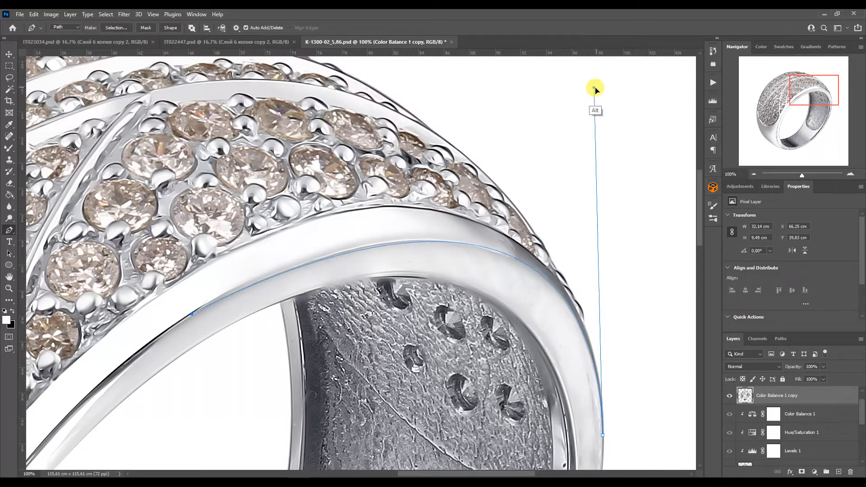
- Continue the outer rim path down the left dark line, around the bottom and up the lower right side
drag(789, 120, 762, 118)
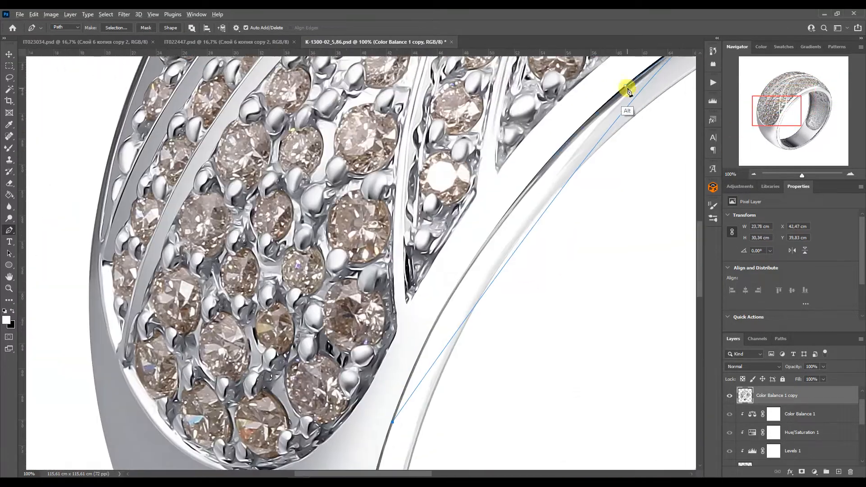
click(456, 189)
drag(785, 106, 763, 131)
drag(393, 273, 361, 361)
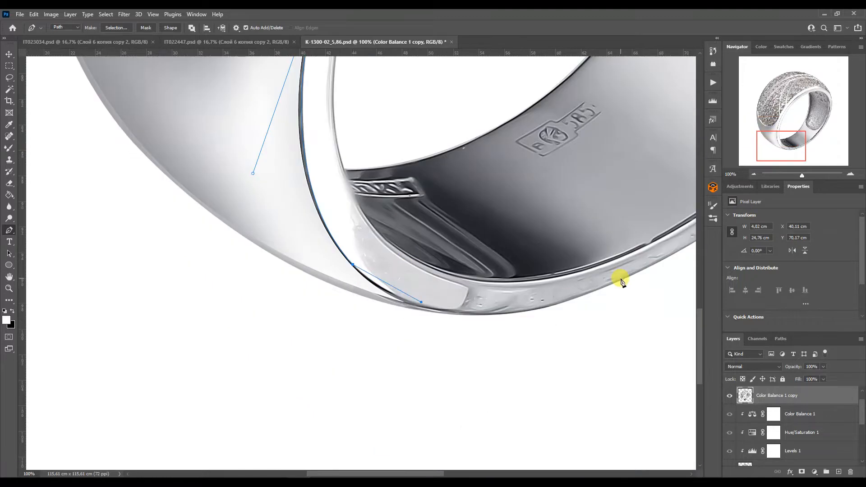
drag(621, 282, 403, 318)
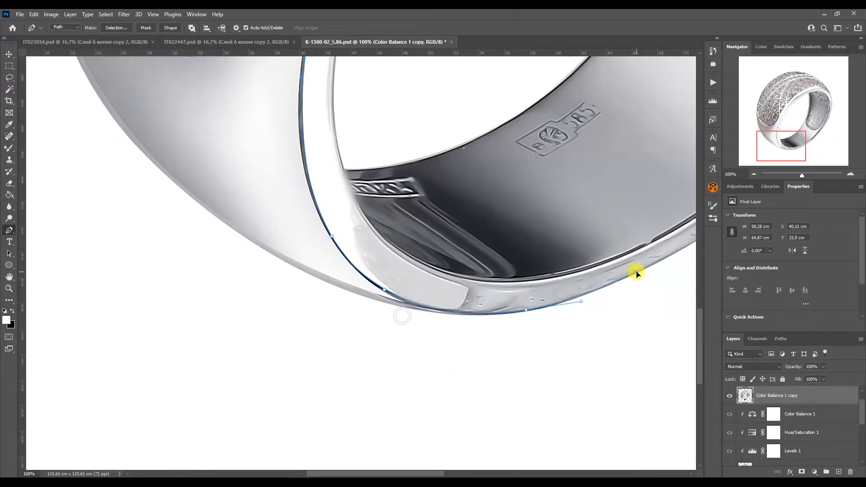
drag(672, 254, 516, 288)
click(621, 101)
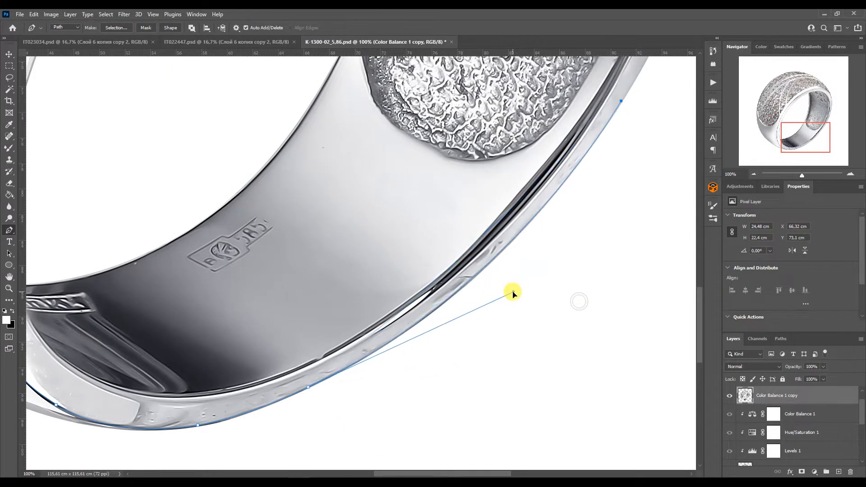
- Close the front rim's outer path by following the ring's right edge back up to the starting point
drag(792, 144, 796, 114)
key(ctrl+z)
drag(477, 440, 535, 341)
click(568, 151)
drag(534, 341, 574, 275)
- Start a second Pen path along the rim's inner edge, from the right side over the top of the opening
drag(822, 110, 816, 95)
drag(611, 321, 596, 281)
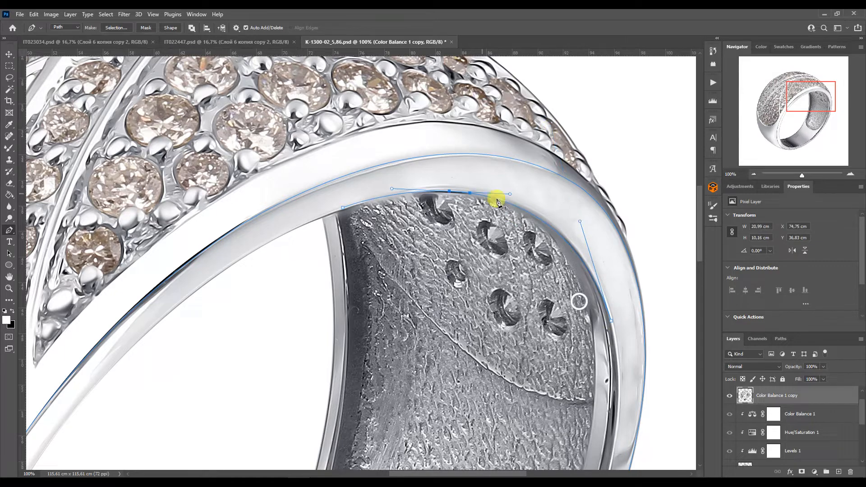
drag(343, 208, 266, 238)
drag(788, 100, 773, 103)
click(266, 388)
drag(467, 209, 377, 233)
- Continue the inner rim path down the left side of the ring's opening with curves that fit the edge
drag(796, 98, 788, 105)
drag(371, 291, 336, 341)
drag(787, 98, 780, 111)
click(342, 408)
drag(439, 159, 355, 263)
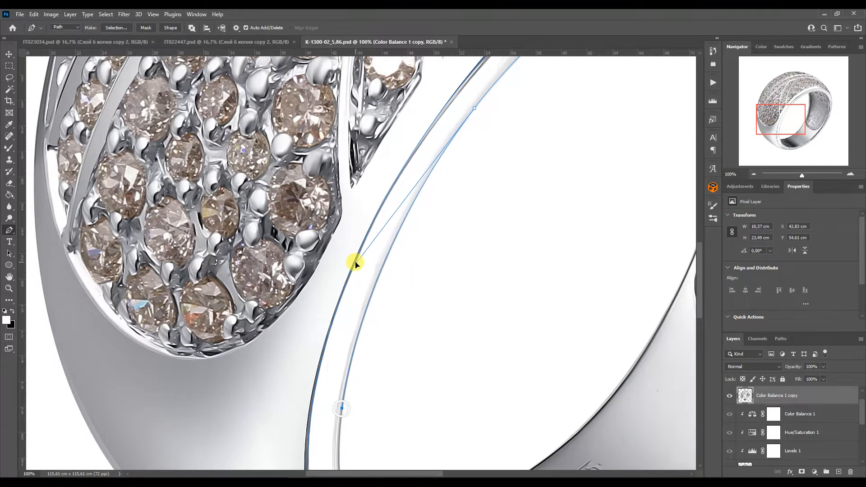
drag(780, 118, 780, 137)
drag(347, 154, 320, 405)
- Extend the inner rim path around the bottom of the band and up its lower right curve
click(522, 386)
drag(598, 376, 628, 361)
drag(780, 137, 799, 137)
click(637, 162)
drag(379, 361, 460, 377)
drag(636, 162, 637, 161)
drag(460, 376, 467, 380)
- Close the rim's inner path with a curve along the right side of the textured interior
drag(799, 138, 819, 125)
drag(354, 338, 373, 308)
mouse_move(824, 117)
mouse_down()
mouse_move(826, 98)
mouse_move(820, 132)
mouse_up()
key(ctrl+minus)
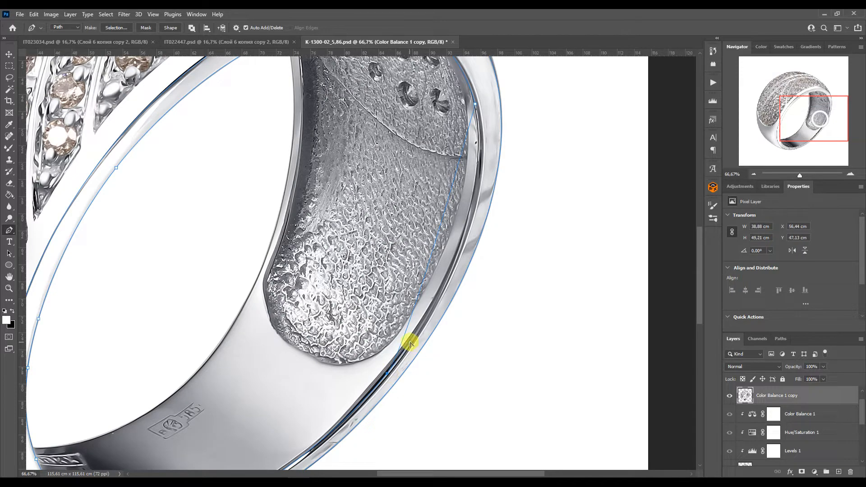
drag(510, 232, 504, 231)
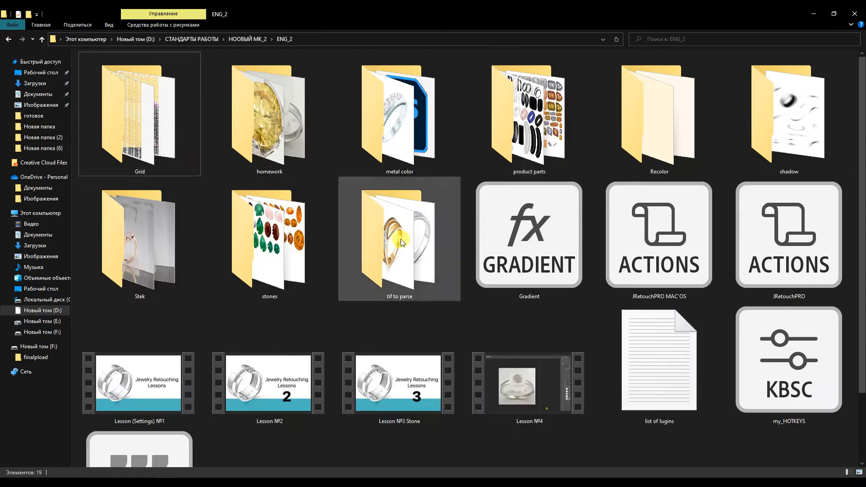
- Bring the curved metal part from the product parts file glare-parts-3.tif into the ring image and scale and rotate it over the upper-right rim
double_click(549, 126)
scroll(270, 406, down, 3)
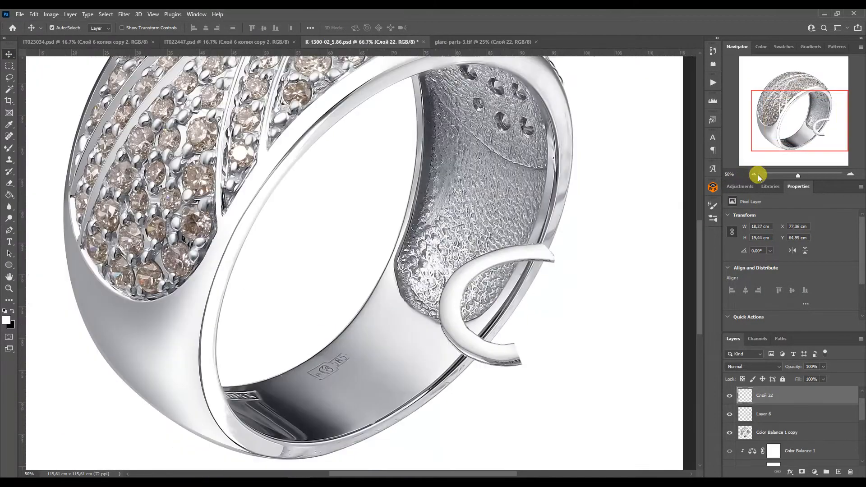
key(ctrl+t)
drag(573, 243, 461, 396)
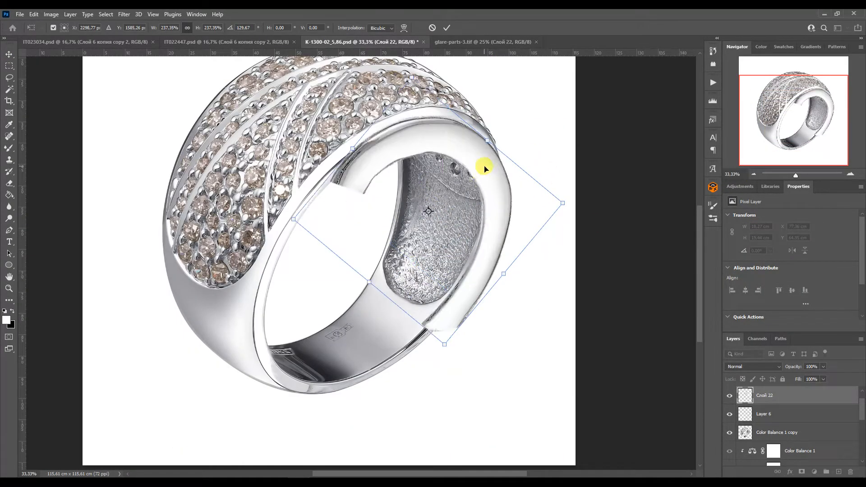
key(Return)
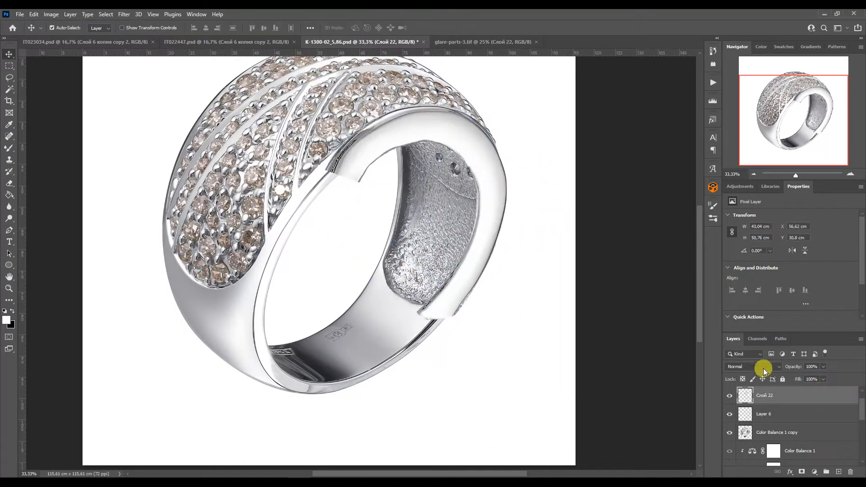
- Clip the metal part to the rim shape in Layer 6 and warp it to follow the upper and right rim
alt+click(746, 404)
key(ctrl+t)
right_click(463, 142)
click(485, 203)
drag(324, 248, 121, 320)
drag(507, 320, 502, 315)
drag(447, 321, 248, 468)
drag(502, 278, 535, 289)
drag(324, 283, 80, 296)
drag(122, 284, 166, 245)
key(Return)
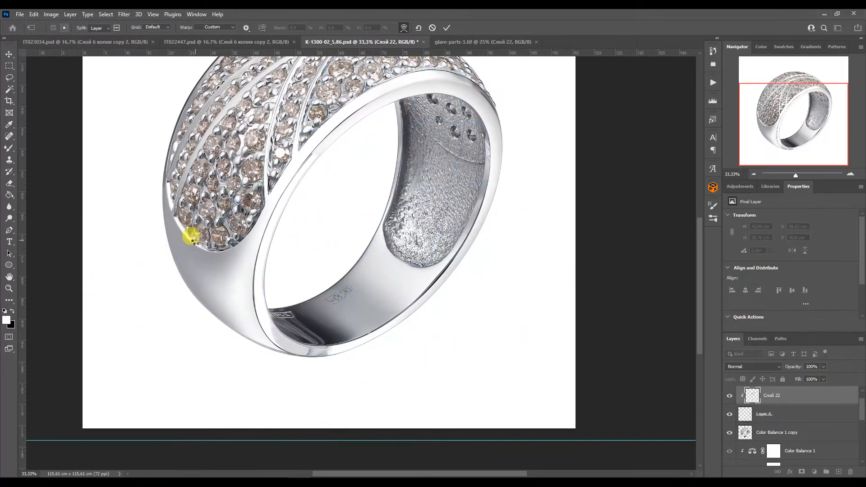
- Duplicate the metal part, flip it vertically, and rotate and move the copy over the lower rim
key(ctrl+j)
key(ctrl+t)
right_click(500, 164)
click(521, 339)
drag(525, 356, 467, 138)
drag(467, 253, 448, 272)
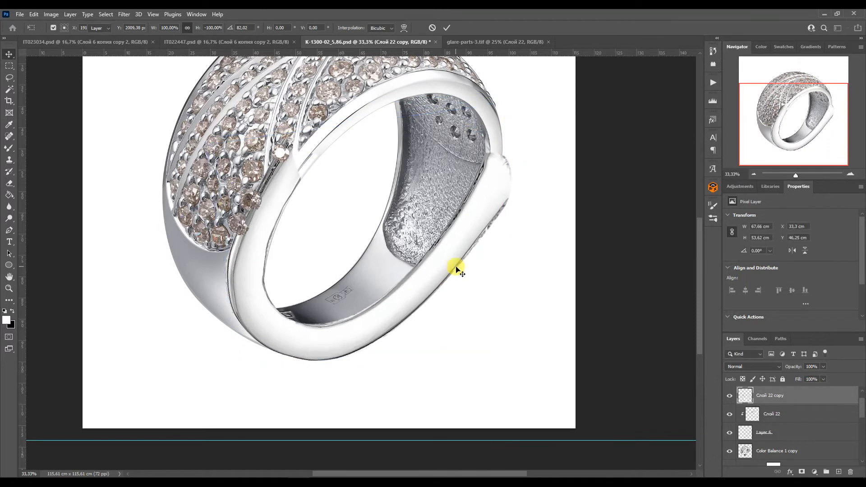
key(Return)
- Clip the flipped copy to the rim shape and warp it to follow the left and lower rim
alt+click(757, 404)
key(ctrl+t)
right_click(352, 223)
click(372, 284)
drag(295, 188, 331, 151)
drag(225, 209, 240, 176)
drag(224, 285, 242, 287)
drag(417, 361, 467, 378)
key(Return)
- Merge the two warped rim parts into one layer and merge a Color Balance adjustment into it
key(e)
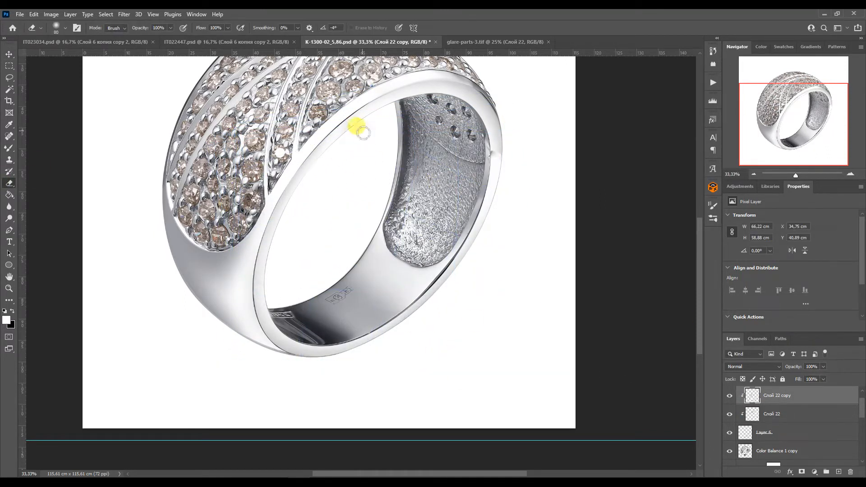
shift+click(772, 413)
key(ctrl+e)
click(739, 186)
click(756, 226)
shift+click(783, 411)
key(ctrl+e)
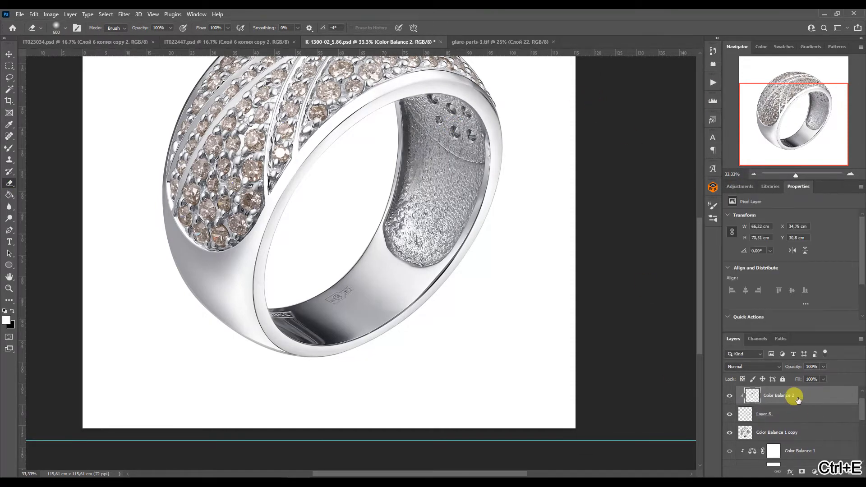
- Draw a Pen path along the middle of the rim's upper-left face, from the lower left to the top of the opening
key(p)
scroll(443, 81, up, 1)
drag(443, 82, 330, 157)
click(274, 415)
click(398, 203)
drag(301, 286, 289, 300)
click(557, 133)
drag(275, 418, 345, 133)
click(394, 204)
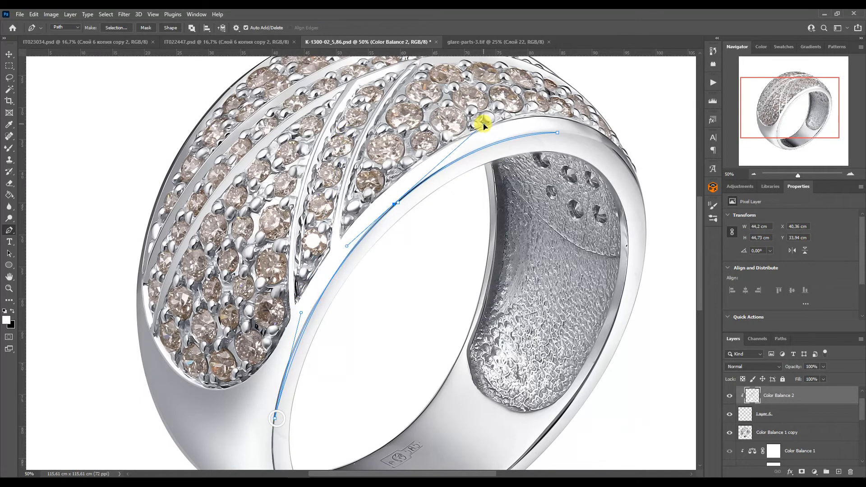
- Turn the path into a selection, brush dark shading inside it on a new layer, and deselect
key(ctrl+Return)
key(ctrl+shift+alt+n)
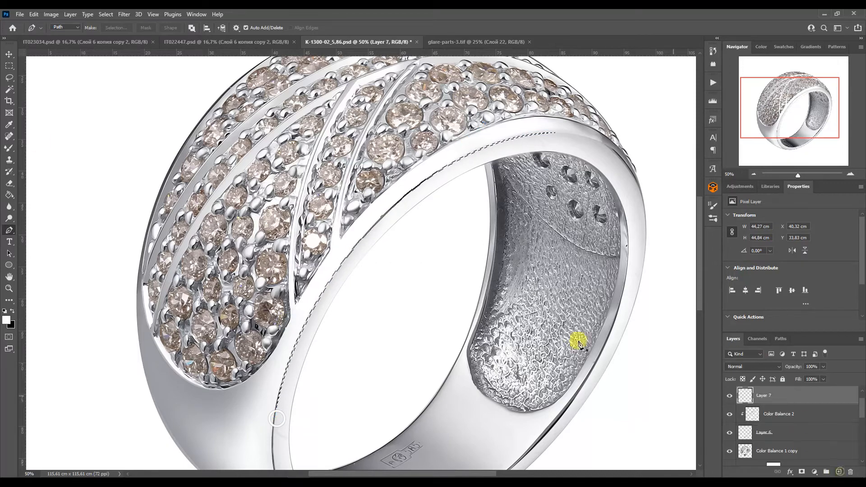
key(b)
key(ctrl+d)
drag(766, 128, 771, 145)
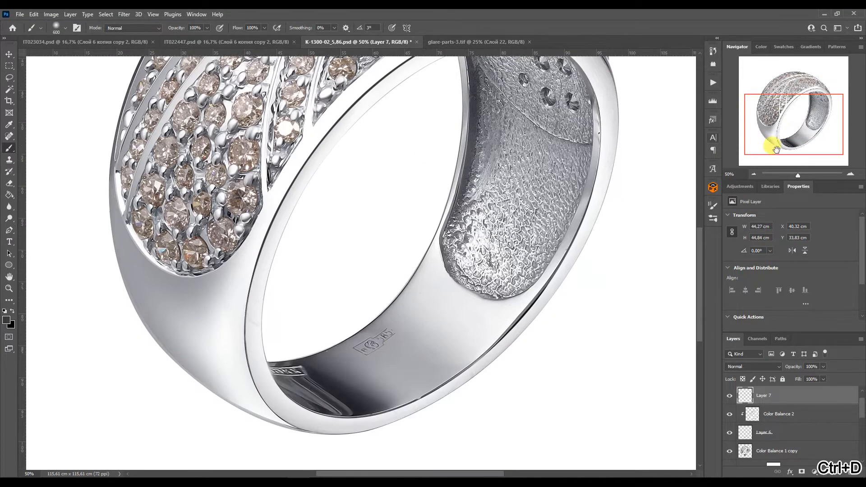
- Load the Color Balance 1 copy layer's outline as a selection and start a Pen path along the lower edge of the ring's opening
key(p)
click(762, 450)
key(ctrl+plus)
drag(493, 235, 624, 216)
ctrl+click(746, 450)
key(ctrl+plus)
click(362, 425)
click(650, 256)
drag(362, 425, 415, 427)
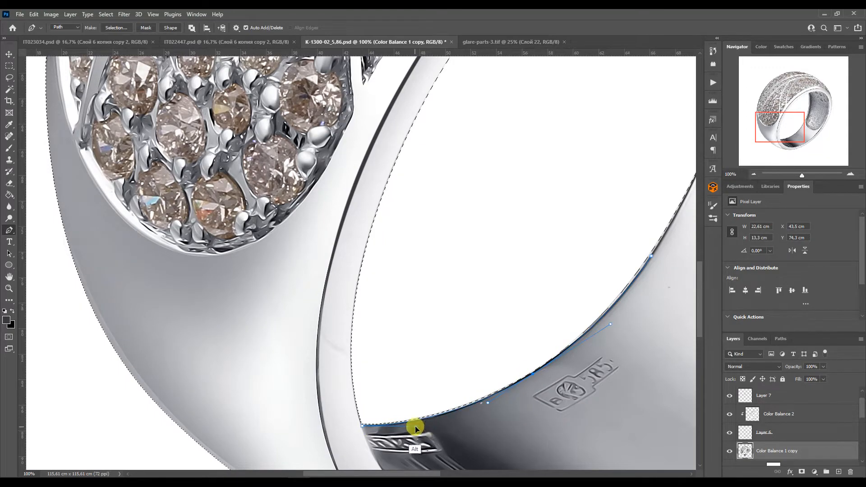
- Continue the interior path up the right edge of the ring's opening, fitting its curves to the selection outline
drag(652, 255, 659, 244)
drag(684, 203, 550, 347)
click(618, 105)
drag(526, 390, 614, 245)
click(585, 265)
drag(615, 177, 613, 179)
drag(619, 104, 649, 299)
click(649, 298)
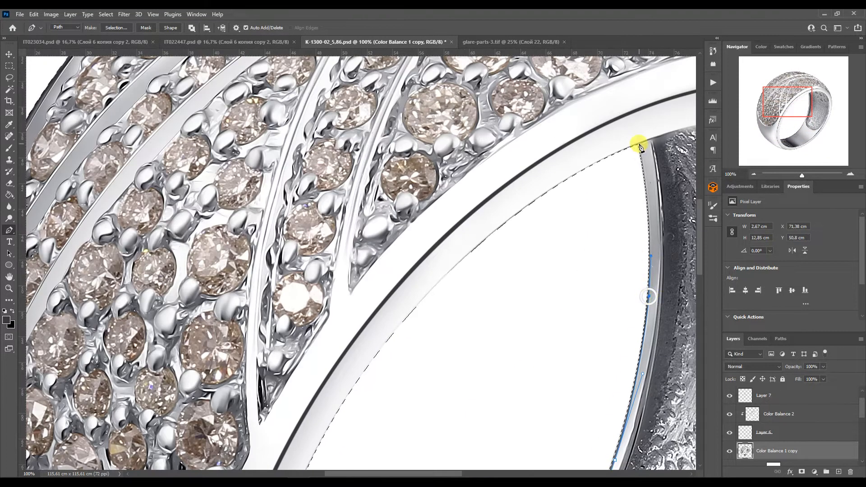
- Turn the path at the top of the opening and trace down the smooth inner strip and around the textured area's lower-left corner
click(654, 140)
drag(654, 189, 599, 80)
click(550, 396)
drag(646, 139, 638, 218)
click(549, 423)
click(644, 377)
drag(550, 429, 524, 326)
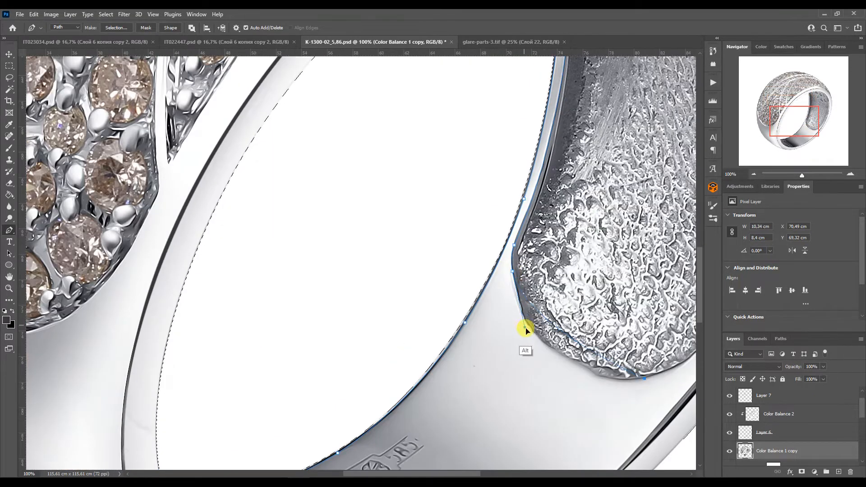
drag(541, 398, 519, 343)
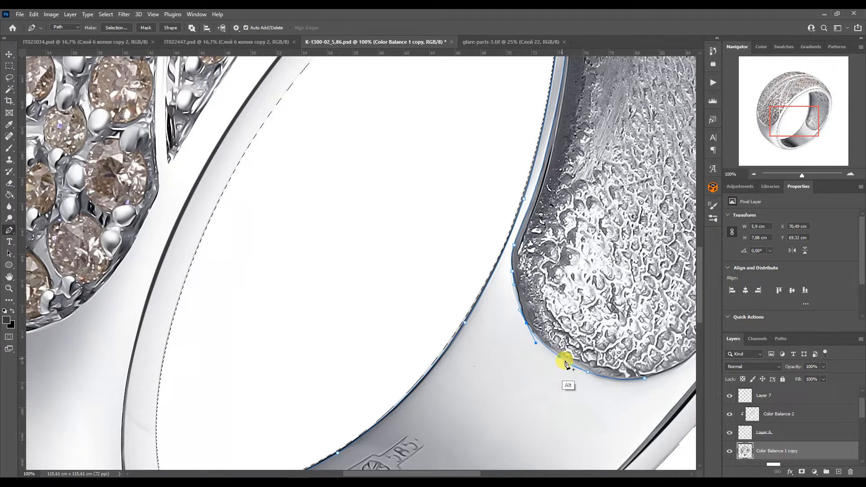
- Continue the interior path around the textured area's lower edge and up its right side with fitted curves
drag(631, 334, 437, 376)
click(539, 345)
drag(450, 420, 517, 405)
drag(539, 345, 543, 341)
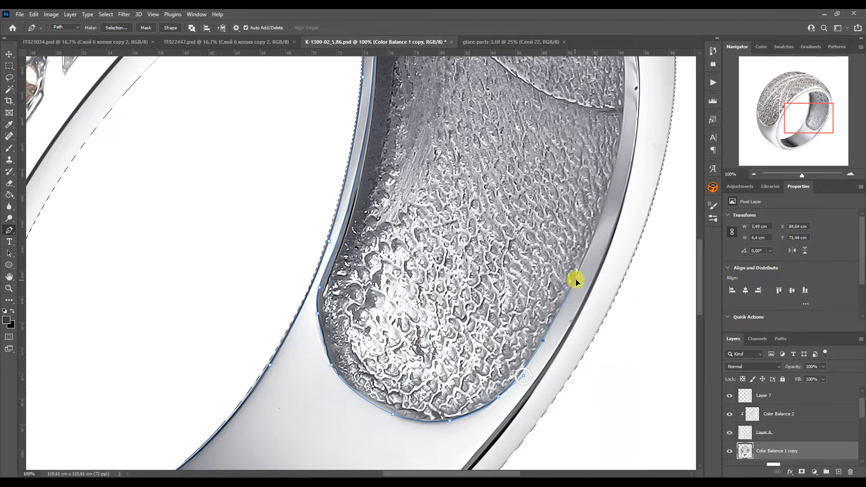
drag(573, 276, 549, 373)
click(599, 151)
drag(519, 437, 618, 284)
click(590, 271)
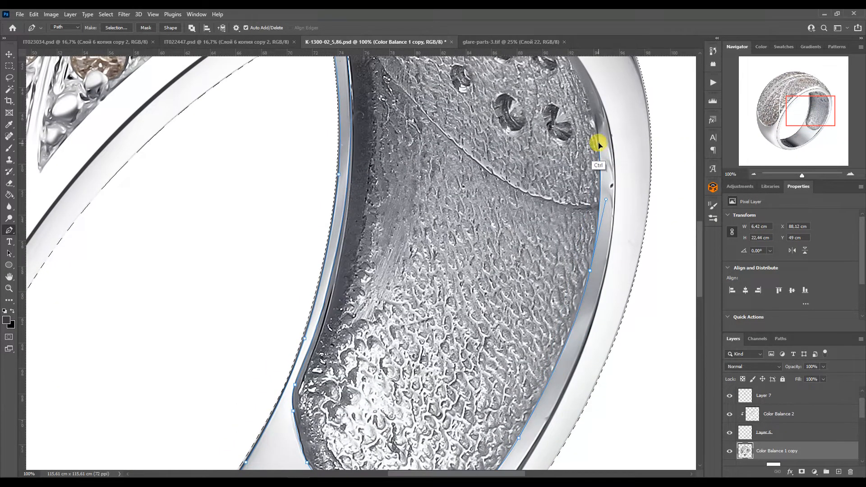
- Turn the path at the upper end of the smooth right strip and curve it down along the strip's outer edge
scroll(599, 145, up, 3)
click(627, 392)
drag(618, 165, 676, 216)
scroll(627, 106, down, 6)
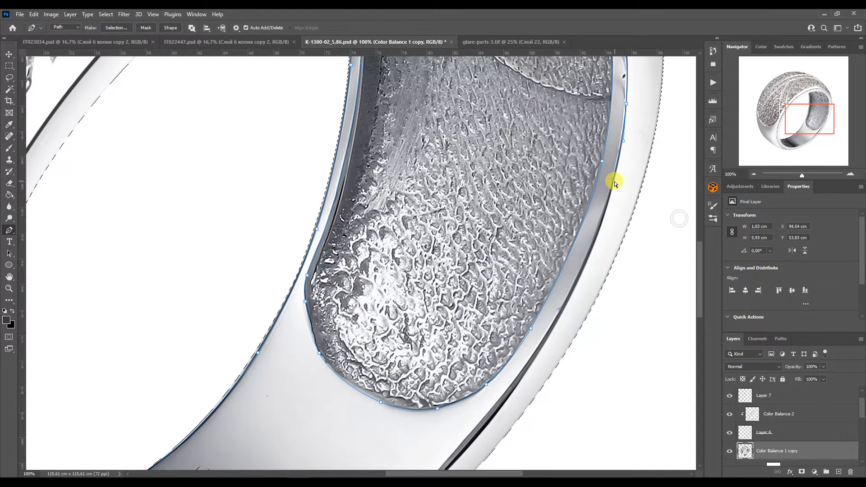
scroll(608, 218, down, 1)
click(459, 382)
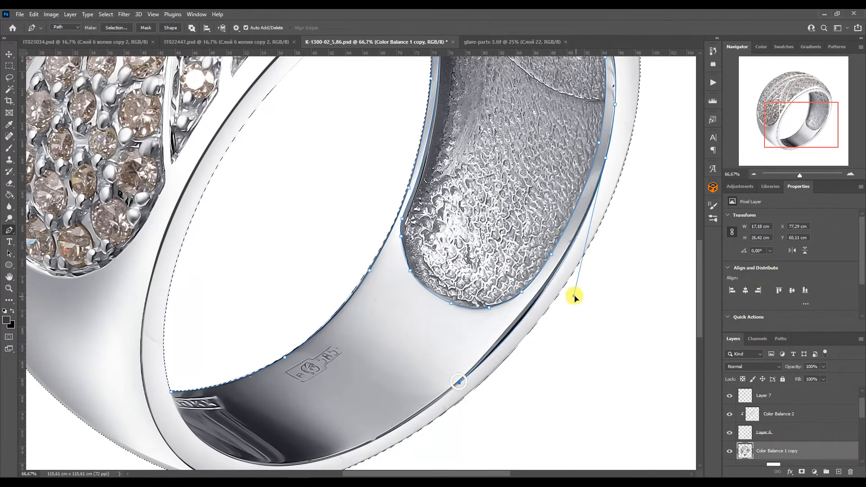
drag(459, 382, 423, 413)
- Close the interior path by tracing the bottom of the inner band back to the lower corner of the ring's opening
drag(473, 248, 607, 180)
click(305, 323)
drag(557, 345, 355, 454)
click(382, 350)
drag(500, 343, 496, 354)
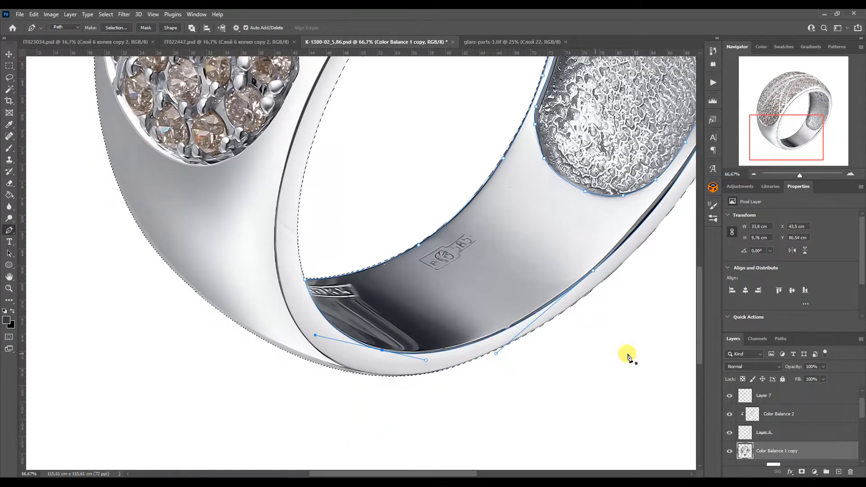
- Load the interior path as a selection and copy the enclosed inner band to a new layer
key(ctrl+d)
click(780, 338)
ctrl+click(733, 355)
key(ctrl+j)
click(732, 338)
- Duplicate the Color Balance 1 copy layer and clip the duplicate to the original
click(753, 462)
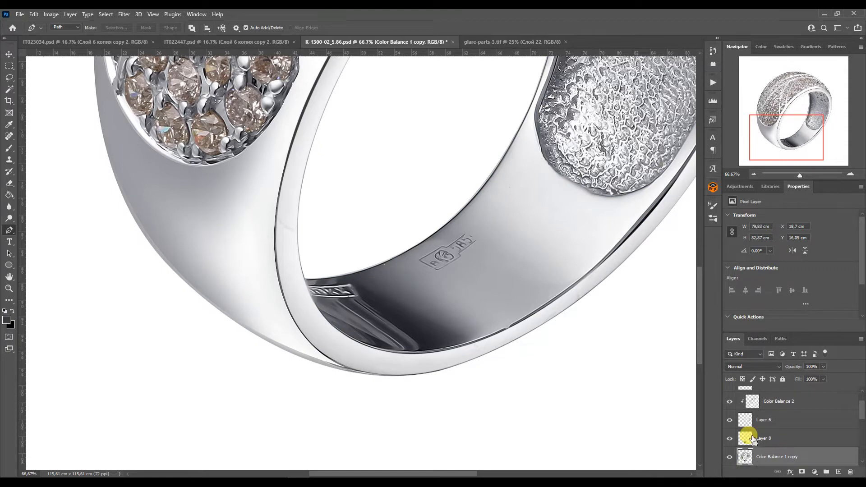
key(ctrl+j)
alt+click(748, 448)
- Brush sampled light tones over the flaws along the ring's rim on the clipped duplicate, reducing the brush size for narrow areas
key(b)
key(ctrl+plus)
click(7, 148)
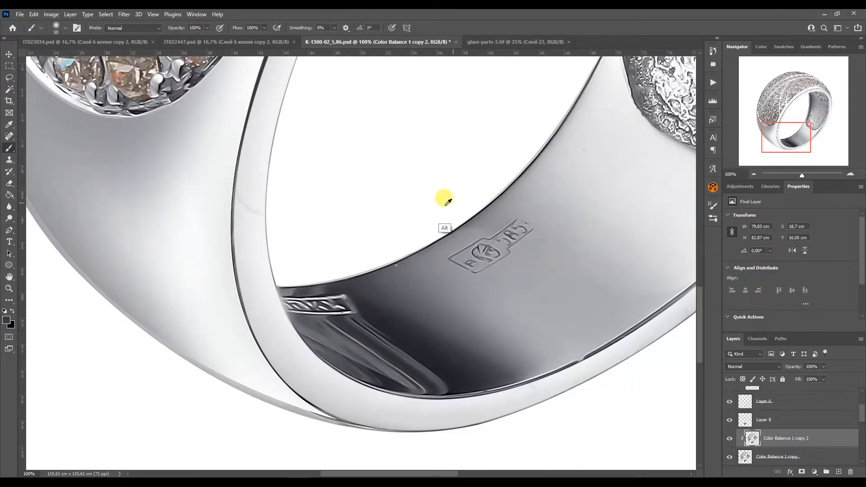
click(790, 125)
drag(512, 302, 599, 78)
click(792, 105)
key(bracketleft)
key(bracketleft)
drag(571, 341, 584, 268)
drag(591, 144, 582, 106)
key(bracketleft)
mouse_move(801, 95)
mouse_down()
mouse_move(790, 138)
mouse_move(788, 127)
mouse_up()
key(ctrl+minus)
click(753, 175)
- Open ring shanks-4.tif and bring its ring shank part into the ring photo above the copied inner band layer
click(754, 425)
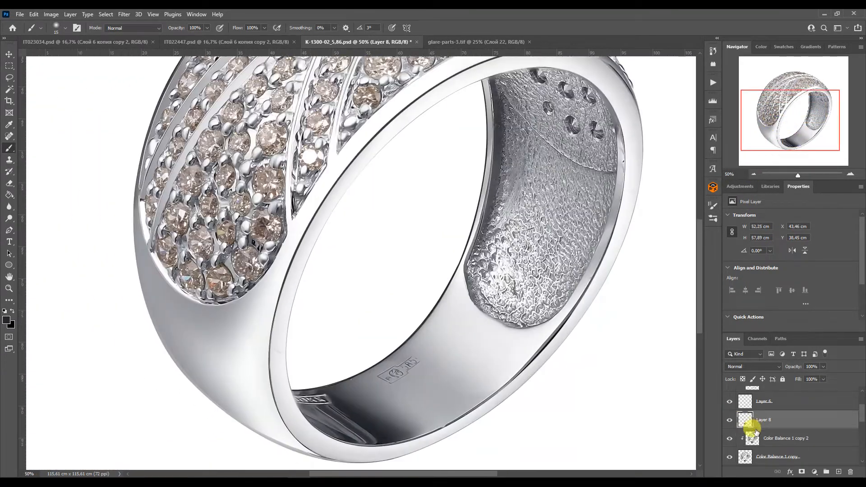
click(271, 483)
drag(266, 419, 451, 34)
click(9, 54)
drag(380, 383, 454, 270)
- Scale, rotate and position the shank part over the ring's inner band with Free Transform
key(ctrl+t)
drag(625, 92, 645, 116)
mouse_move(516, 207)
mouse_down()
mouse_move(493, 209)
mouse_move(524, 218)
mouse_up()
drag(607, 128, 562, 165)
mouse_move(588, 156)
mouse_down()
mouse_move(574, 139)
mouse_move(579, 146)
mouse_up()
key(Return)
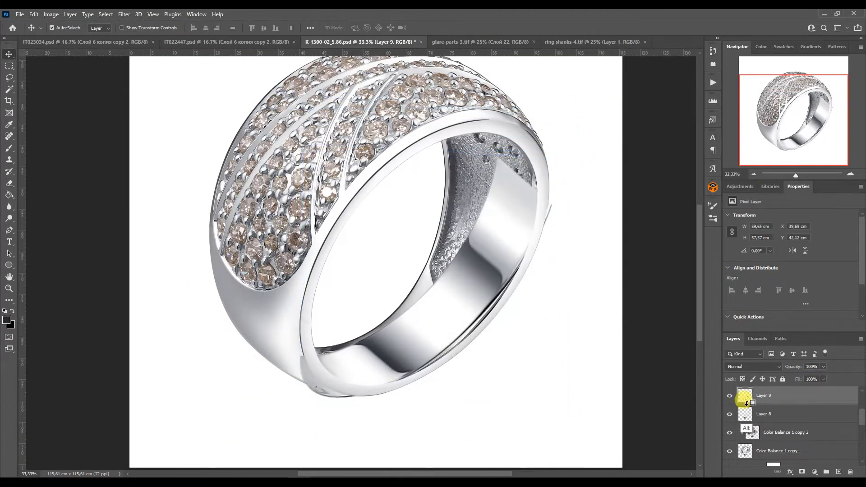
- Clip the shank part to the inner band layer and start warping its corners and edges to the band's curve
alt+click(746, 403)
key(ctrl+t)
right_click(415, 118)
click(443, 185)
drag(299, 318, 326, 288)
drag(468, 400, 506, 418)
drag(429, 216, 418, 213)
drag(553, 318, 633, 344)
drag(553, 155, 545, 77)
drag(633, 343, 650, 351)
- Refine the shank part's warp so its reflections follow the lower inner band, and apply the transformation
drag(455, 152, 341, 135)
drag(546, 77, 570, 74)
drag(514, 333, 526, 343)
drag(326, 289, 320, 279)
drag(298, 400, 304, 397)
drag(577, 253, 570, 255)
drag(399, 202, 410, 205)
drag(321, 278, 307, 285)
drag(351, 136, 310, 135)
drag(405, 207, 383, 211)
drag(569, 73, 566, 65)
key(Return)
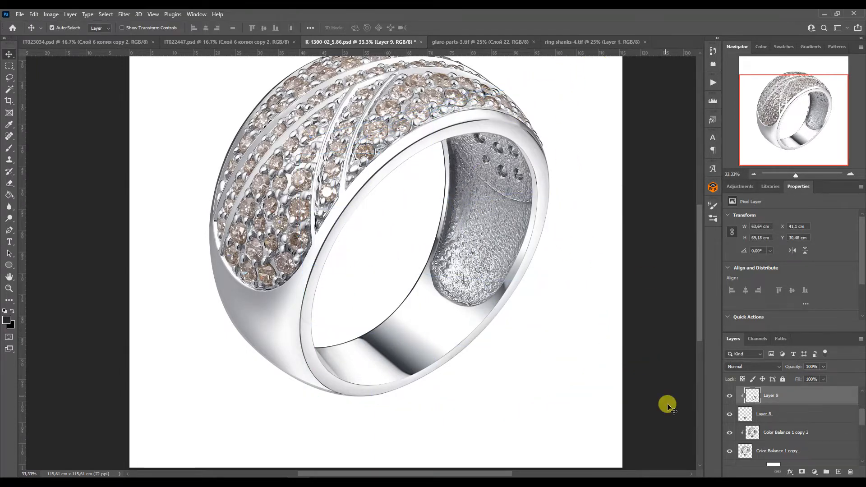
- Add a new layer and draw a thin closed Pen path along the lower outer edge of the inner band
click(838, 471)
key(p)
key(ctrl+plus)
drag(384, 446, 329, 416)
drag(520, 368, 508, 385)
drag(520, 271, 490, 395)
click(326, 415)
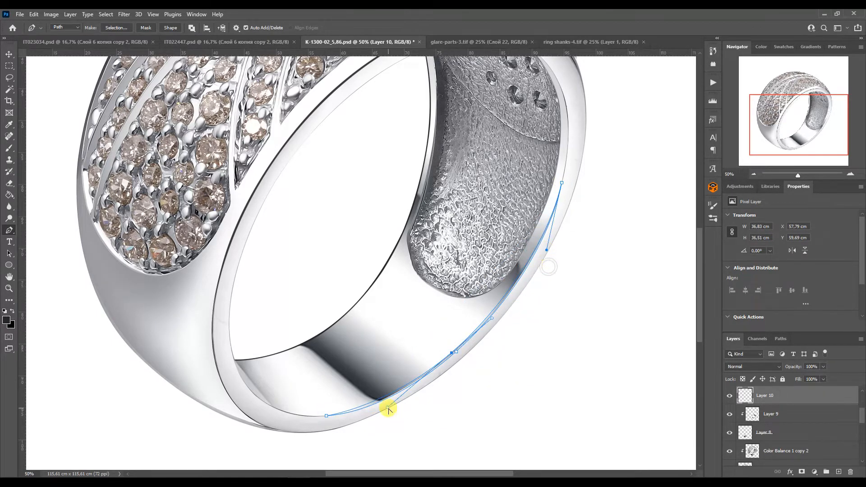
- Turn the path into a selection, brush a dark line inside it on a new layer above Color Balance 2, and deselect
click(781, 338)
ctrl+click(734, 355)
key(b)
click(733, 339)
drag(862, 414, 862, 400)
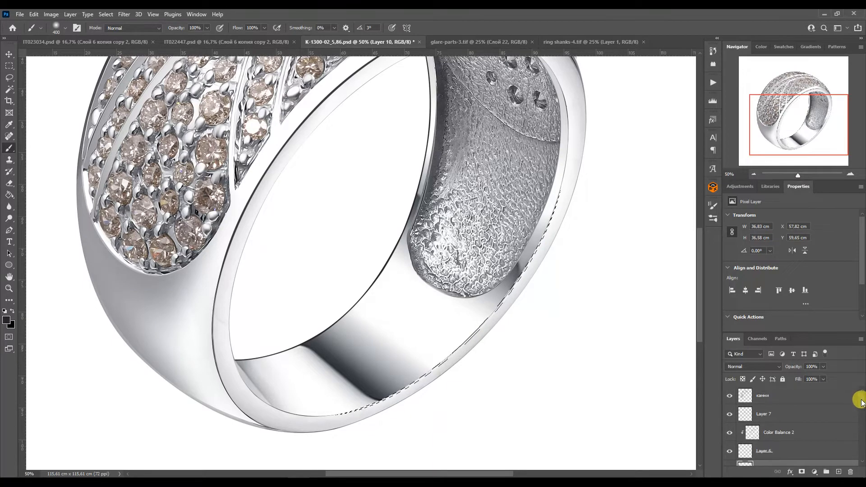
click(760, 431)
click(838, 472)
key(ctrl+d)
- Draw a thin Pen path along the interior's upper edge, convert it to a selection, brush a dark line inside it, and deselect
click(790, 108)
key(p)
scroll(689, 92, up, 1)
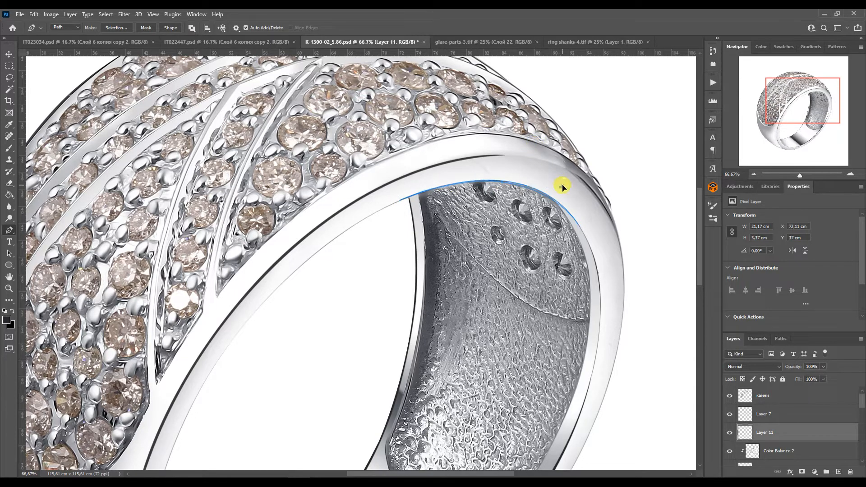
key(ctrl+Return)
key(b)
key(ctrl+d)
click(792, 112)
- Load the Layer 7 outline as a selection, touch up its line with a grey brush colour, and deselect
click(733, 338)
click(744, 414)
ctrl+click(745, 413)
key(ctrl+d)
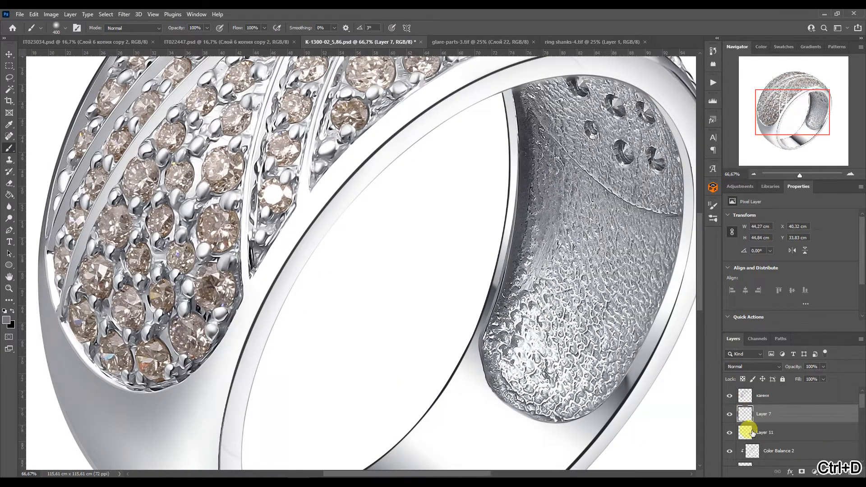
- Duplicate the ring layers from Layer 11 downward, merge the copies into one layer, and clip a second copy to it
click(752, 433)
scroll(794, 435, down, 15)
shift+click(778, 413)
key(ctrl+j)
key(ctrl+e)
key(ctrl+j)
alt+click(766, 405)
- Apply a 7.2-pixel Gaussian Blur to the clipped copy and hide the result behind a black layer mask
click(754, 174)
click(754, 174)
click(124, 14)
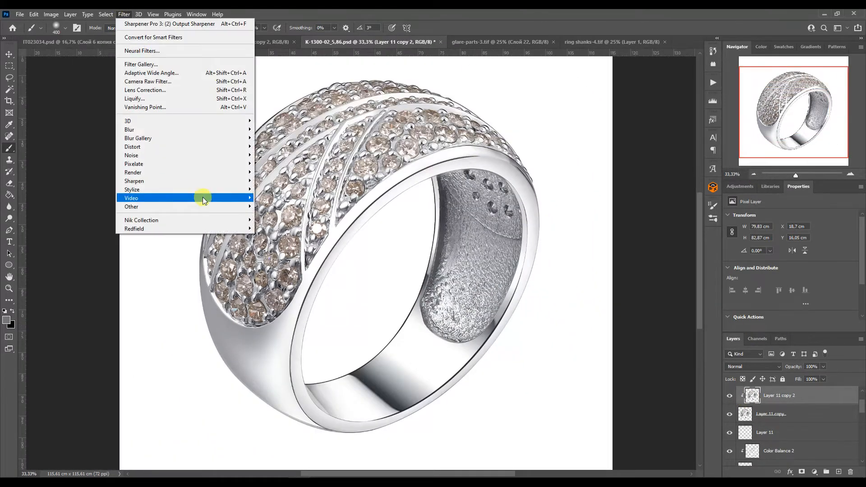
mouse_move(242, 131)
click(276, 164)
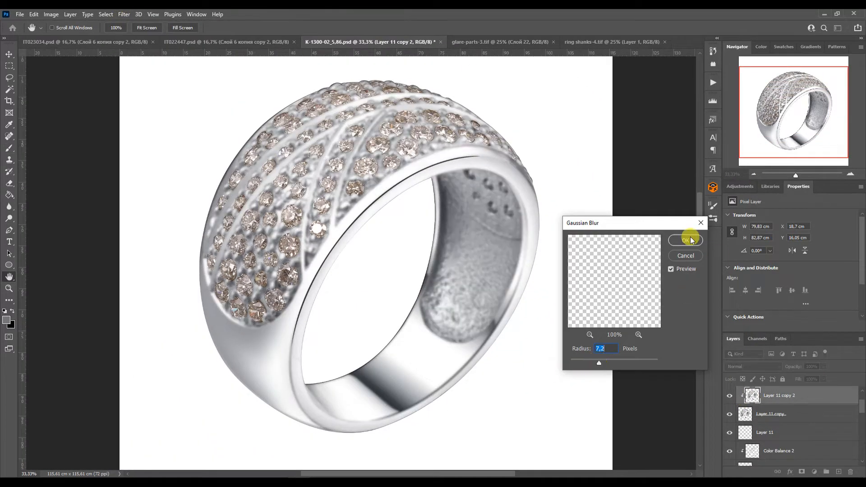
key(Return)
alt+click(801, 472)
key(b)
- Paint white on the blurred copy's mask with a small brush to smooth the ring's rim and metal edges
click(850, 174)
click(850, 174)
click(851, 174)
click(766, 136)
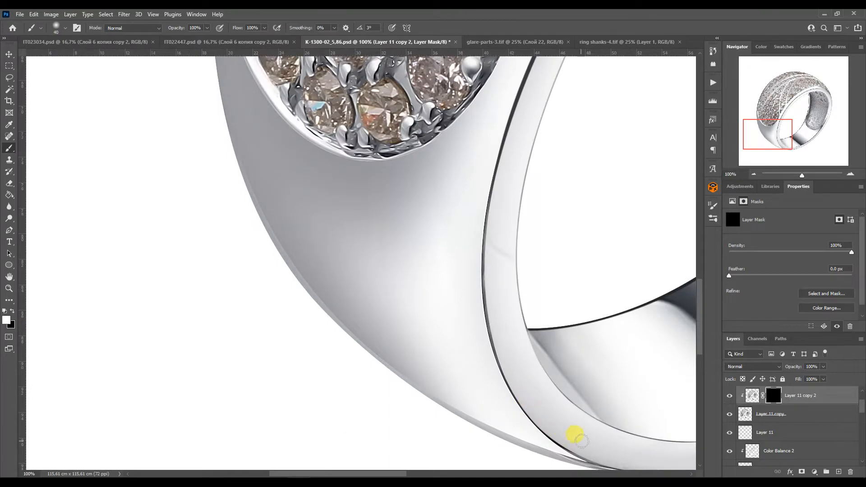
key(bracketleft)
key(bracketleft)
key(bracketleft)
key(bracketleft)
drag(686, 308, 600, 261)
mouse_move(506, 404)
mouse_down()
mouse_move(408, 271)
mouse_move(411, 156)
mouse_up()
drag(762, 134, 762, 126)
drag(412, 238, 427, 179)
drag(783, 125, 789, 112)
key(bracketright)
key(bracketright)
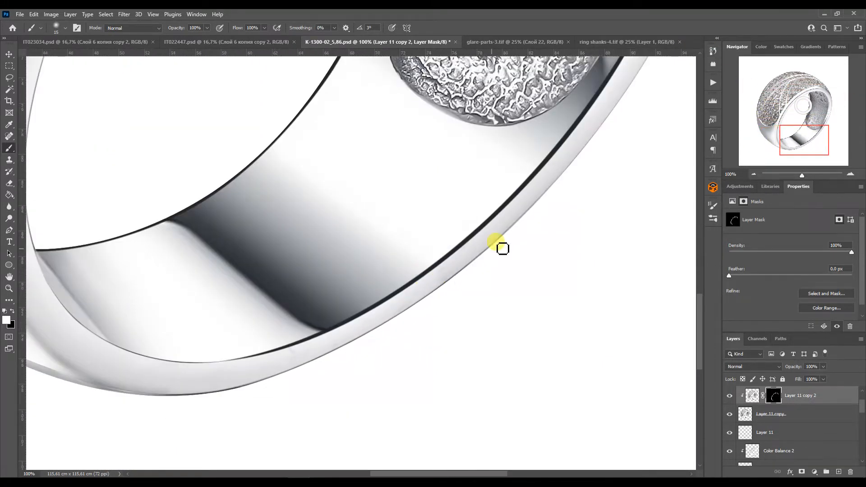
- Merge the retouched ring into a new layer and outline the smooth outer shank below the stones with a closed Pen path
click(713, 51)
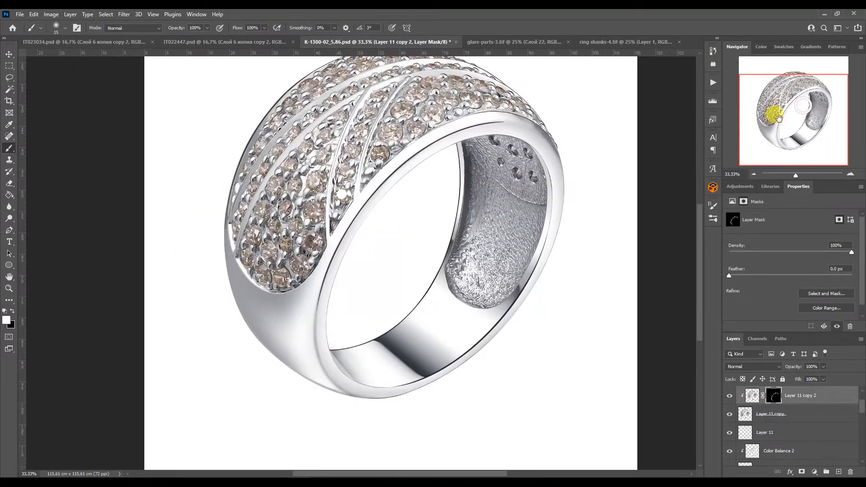
key(ctrl+alt+shift+e)
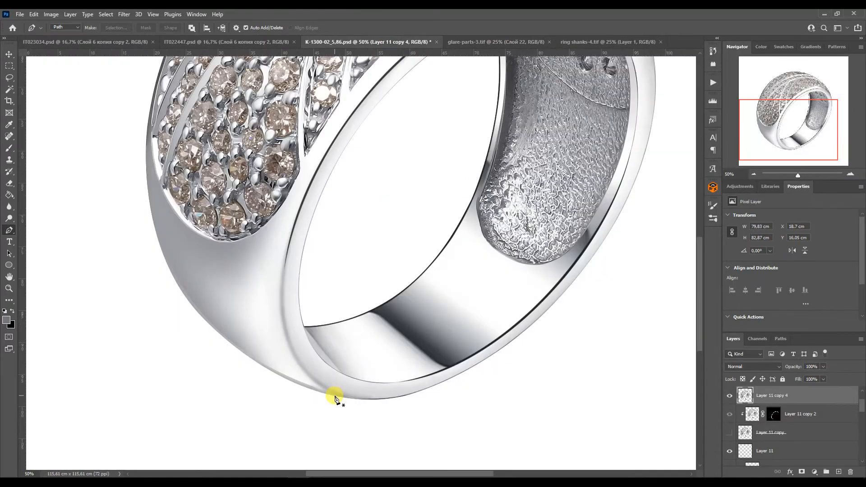
click(331, 394)
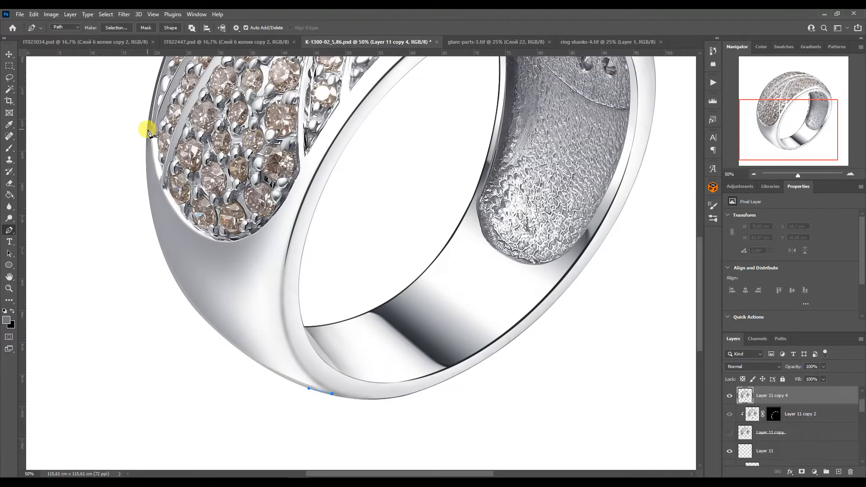
drag(305, 388, 115, 334)
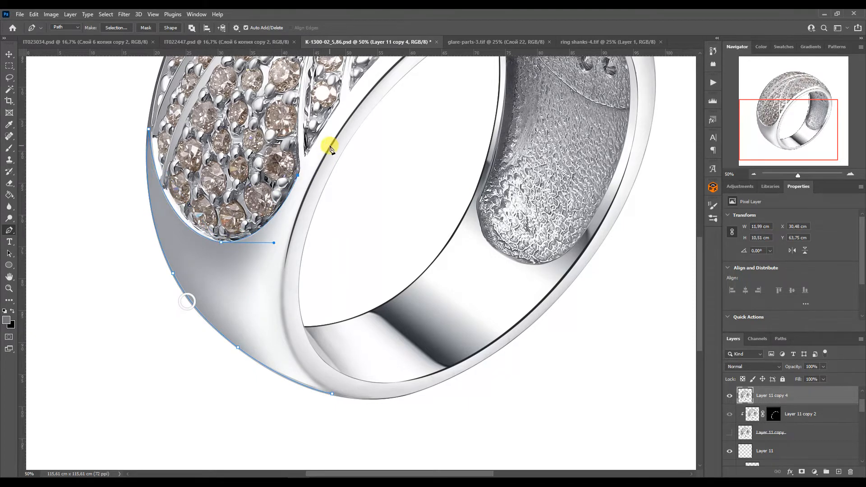
drag(319, 363, 220, 341)
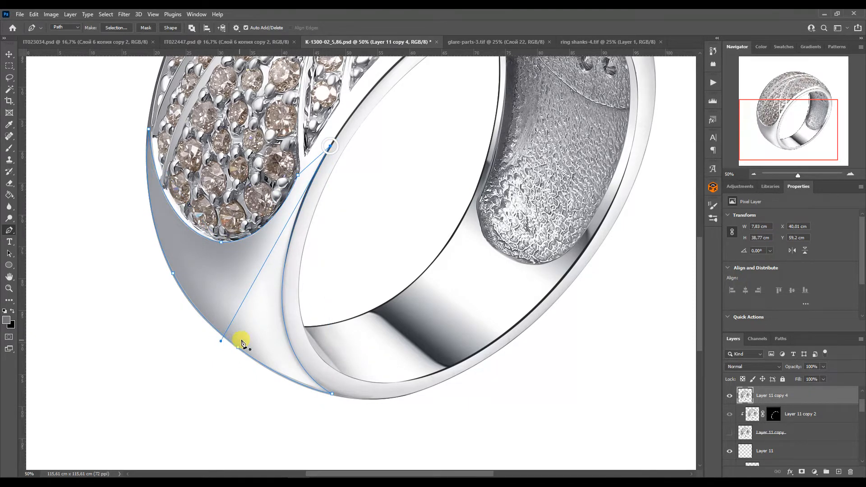
- Bring a wide curved glare part from glare-parts-3.tif into the ring photo and place it over the outer shank
click(461, 42)
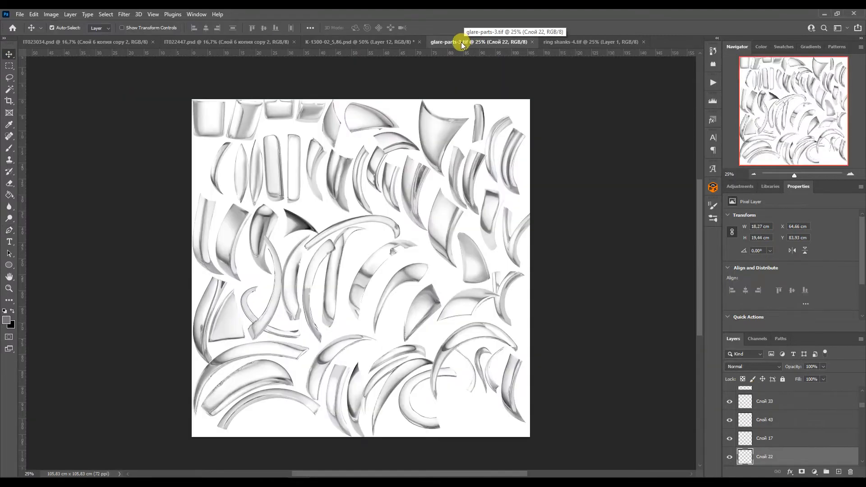
click(360, 42)
click(475, 40)
drag(433, 136, 266, 265)
drag(255, 266, 163, 346)
- Add a Color Balance adjustment clipped to the glare part and merge the two layers
click(739, 186)
click(742, 221)
alt+click(742, 404)
shift+click(744, 414)
key(ctrl+e)
- Scale the glare part to about 185% and rotate it to about -33.4° over the outer shank
key(ctrl+t)
drag(260, 270, 178, 184)
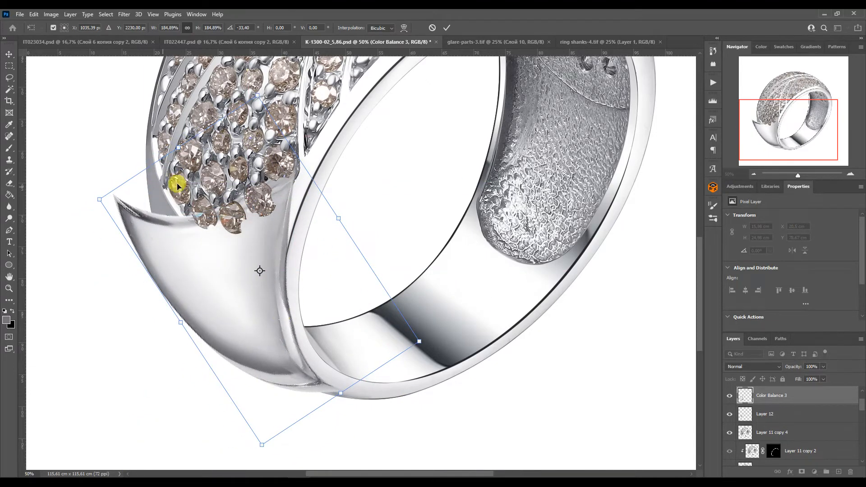
key(Return)
- Warp the glare part so its edges follow the outer shank's contour from the stones down to the rim
key(ctrl+t)
right_click(255, 320)
click(275, 189)
drag(346, 393, 371, 411)
drag(346, 157, 411, 154)
drag(111, 157, 174, 56)
drag(111, 309, 112, 302)
drag(111, 387, 163, 324)
scroll(128, 377, down, 2)
drag(267, 387, 293, 386)
drag(163, 325, 166, 319)
mouse_move(189, 387)
mouse_down()
mouse_move(203, 377)
mouse_move(186, 377)
mouse_up()
drag(411, 147, 412, 135)
key(Return)
- Run the Blur Metal MAX action on the fitted shank part and switch to the Eraser
key(alt+F9)
click(645, 452)
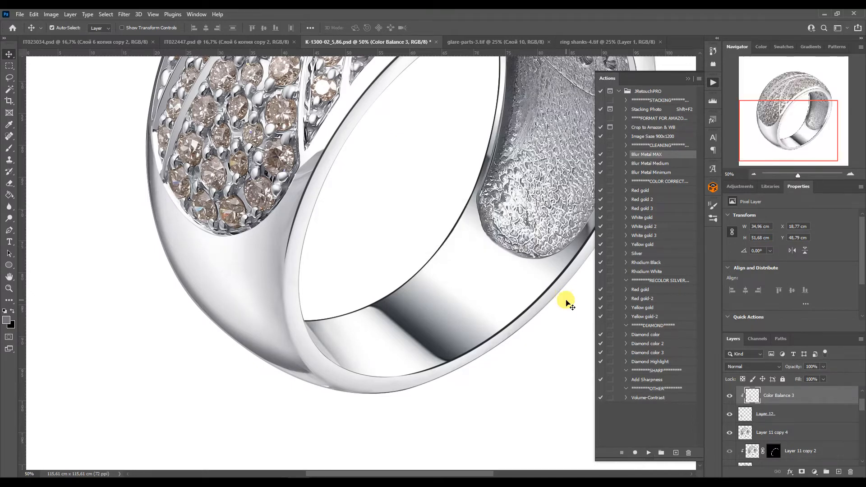
key(e)
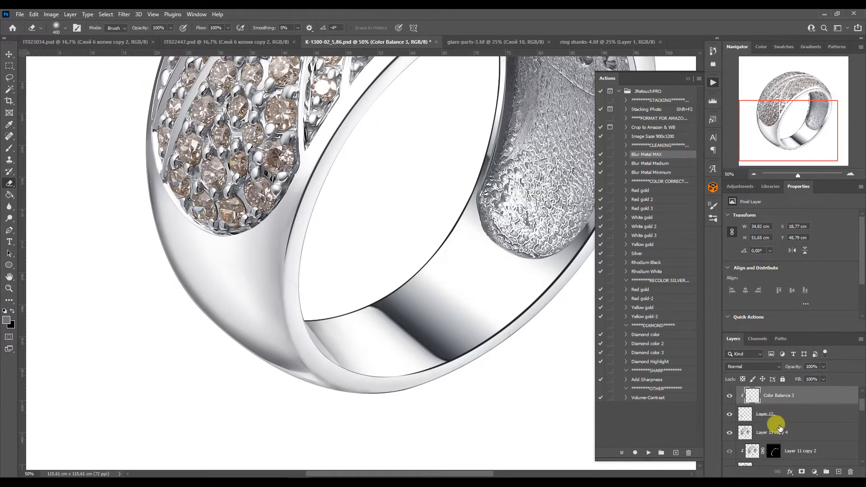
- Duplicate the Layer 11 copy 4 ring layer, clip the duplicate to it and ready the Brush for edge touch-ups
click(780, 432)
key(ctrl+j)
key(ctrl+alt+g)
key(p)
key(b)
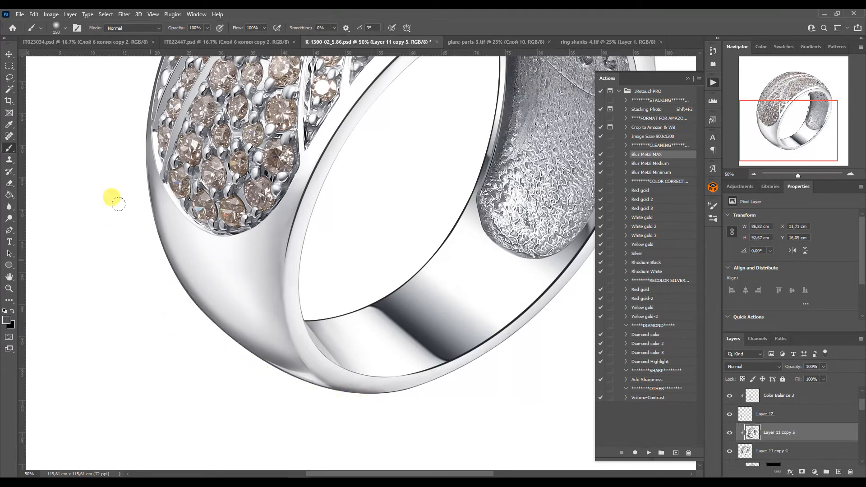
- Duplicate the ring and shank layers up to Color Balance 3 and merge the duplicates into one layer
shift+click(844, 396)
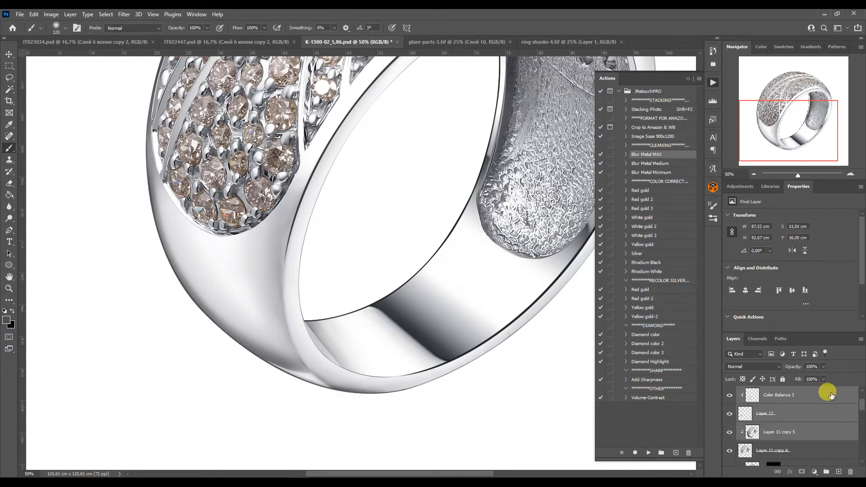
key(ctrl+j)
key(ctrl+e)
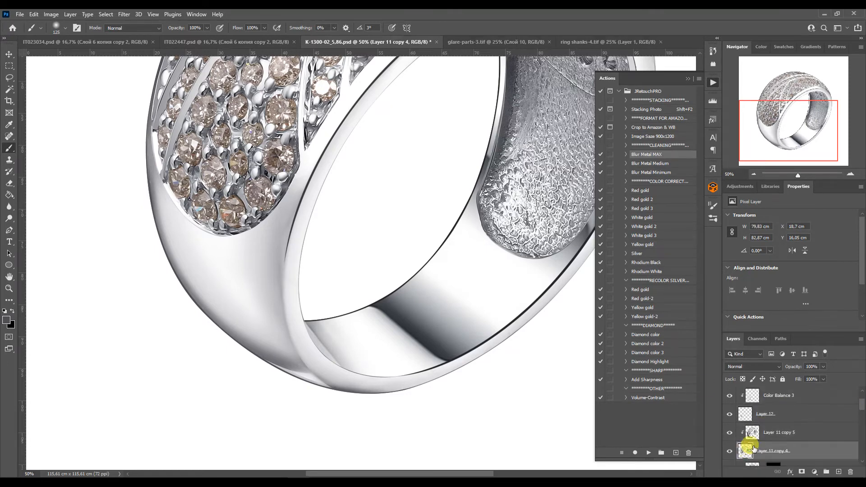
- Make a clipped copy of the merged ring, blur it and hide it behind a black layer mask
key(ctrl+j)
key(ctrl+alt+g)
click(124, 14)
mouse_move(195, 129)
click(271, 164)
click(685, 233)
click(801, 471)
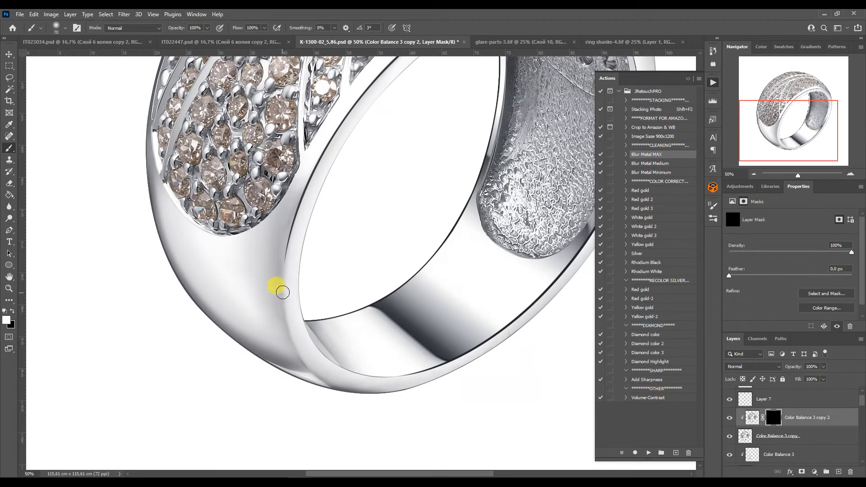
- Paint white on the blurred copy's mask to smooth the metal at the new shank and rim
mouse_move(789, 123)
mouse_down()
mouse_move(803, 94)
mouse_move(806, 116)
mouse_up()
key(bracketright)
key(bracketright)
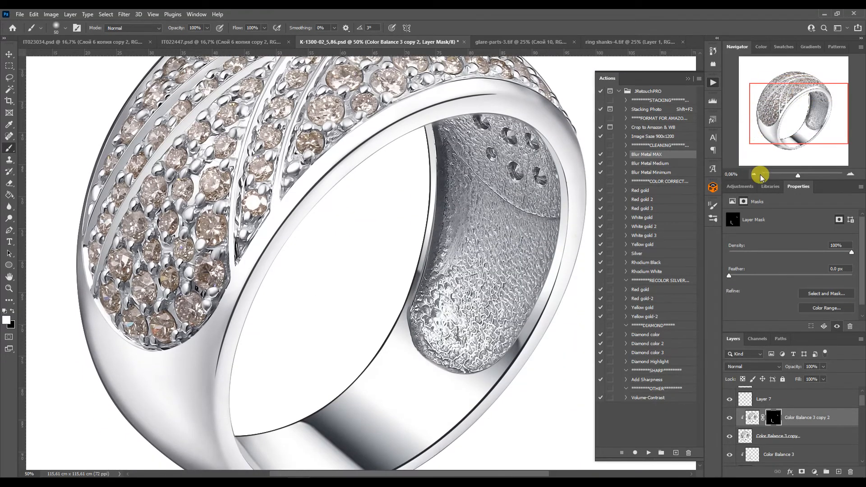
- Make a clipped duplicate of the камни stone layer and run the Diamond color 2 action on it
click(754, 175)
click(754, 174)
click(688, 78)
scroll(762, 393, up, 1)
click(762, 395)
key(ctrl+j)
click(850, 175)
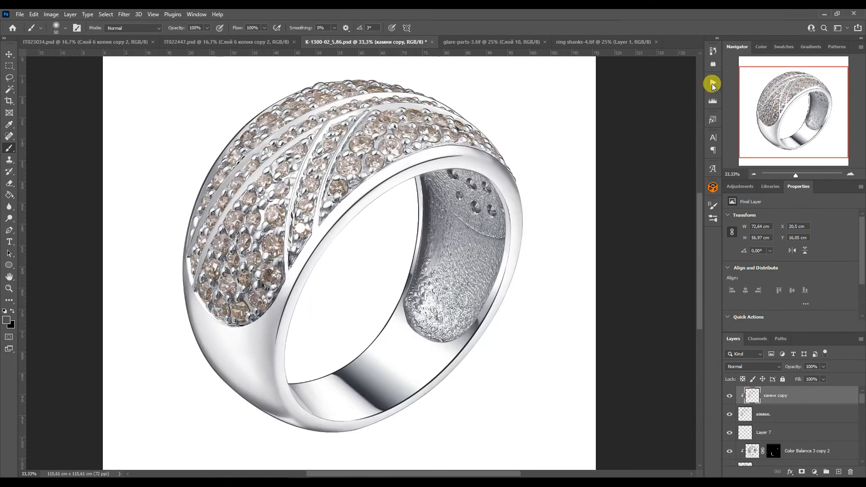
click(712, 83)
ctrl+double_click(651, 345)
- Adjust the stones' Levels to input values 52, 1.43 and 202 for brighter, more contrasting diamonds
drag(778, 281, 759, 282)
drag(832, 281, 826, 281)
drag(789, 282, 781, 281)
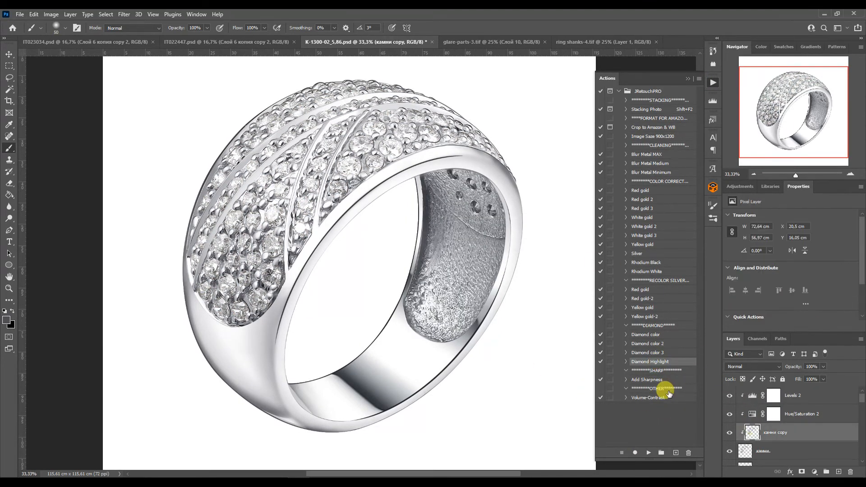
click(751, 396)
drag(825, 282, 831, 282)
drag(759, 282, 765, 283)
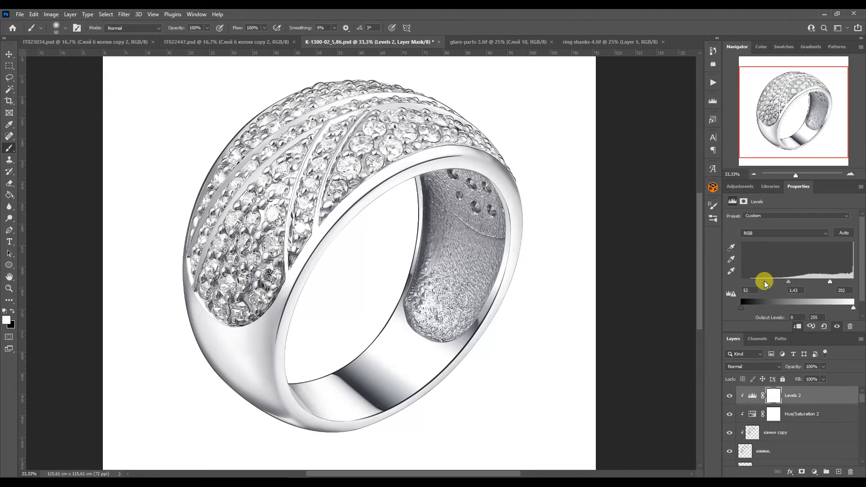
- Group the retouching layers, merge a copy of the group into one layer and duplicate the merged ring
drag(862, 397, 862, 444)
shift+click(806, 421)
key(ctrl+g)
key(ctrl+j)
key(ctrl+e)
key(ctrl+j)
- Run a JRetouchPRO action on the duplicated ring and merge the result with the layer below
click(712, 82)
click(644, 452)
click(691, 74)
click(754, 175)
shift+click(779, 414)
key(ctrl+e)
click(769, 425)
- Add a vertical and a horizontal guide through the canvas centre and line up the ring with them
click(9, 54)
drag(22, 104, 349, 126)
drag(390, 53, 437, 285)
click(771, 395)
key(ctrl+t)
key(Return)
- Open shadow.tif, bring its soft shadow into the ring photo and place it beneath the ring, behind the ring layer
click(175, 479)
click(284, 39)
double_click(267, 122)
drag(198, 75, 701, 34)
drag(465, 229, 396, 357)
drag(397, 356, 400, 372)
drag(771, 395, 772, 417)
- Nudge the shadow upward and transform it to fit under the ring's lower edge
key(Up)
key(Up)
key(Up)
key(Up)
key(Up)
key(ctrl+t)
drag(494, 427, 524, 440)
key(Up)
key(Up)
key(Up)
key(Up)
key(Up)
key(Return)
- Group the finished ring and shadow layers and hide Layer 3 copy, Layer 3 and IMG_4344.JPG copy
click(771, 395)
shift+click(764, 444)
key(ctrl+g)
drag(729, 407, 729, 443)
drag(861, 430, 861, 430)
- Compare the original photo with the retouched ring by toggling the visibility of Group 2
click(729, 392)
click(729, 392)
click(729, 392)
click(729, 391)
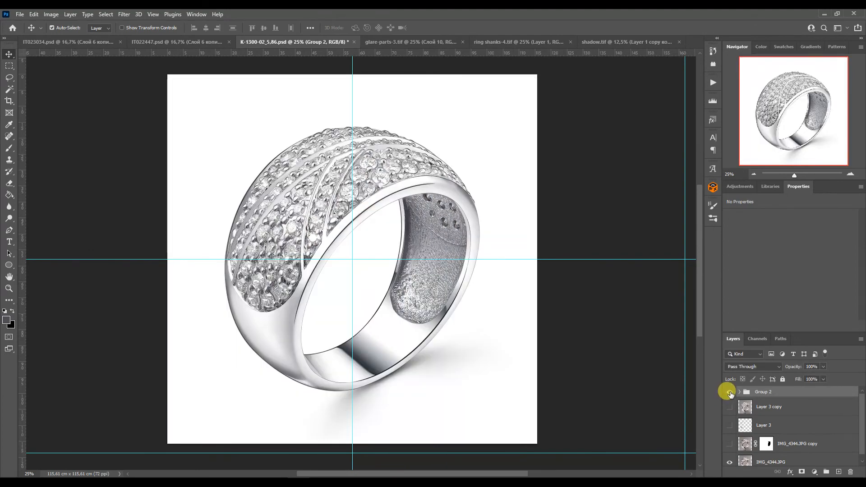